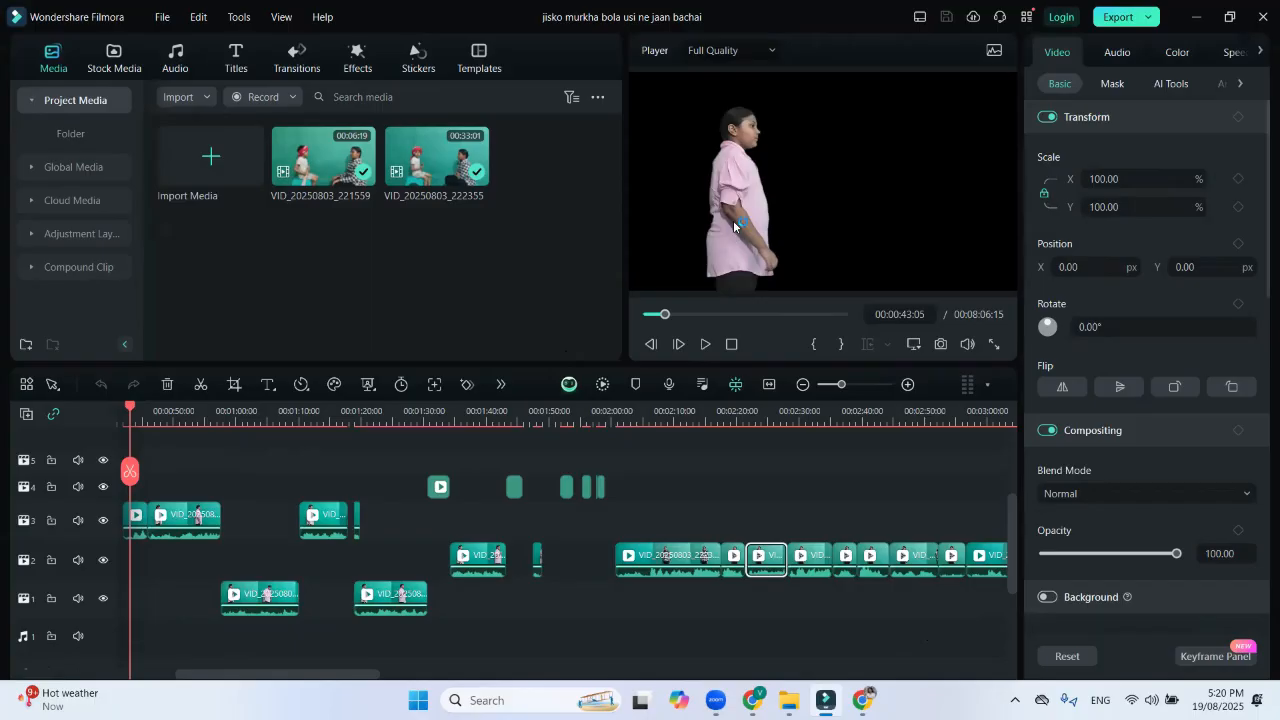
Preview the footage at several points between about 0:20 and 2:04, ending at the start of the clip near the two-minute mark
{"action": "left_click", "coordinate": [636, 412]}
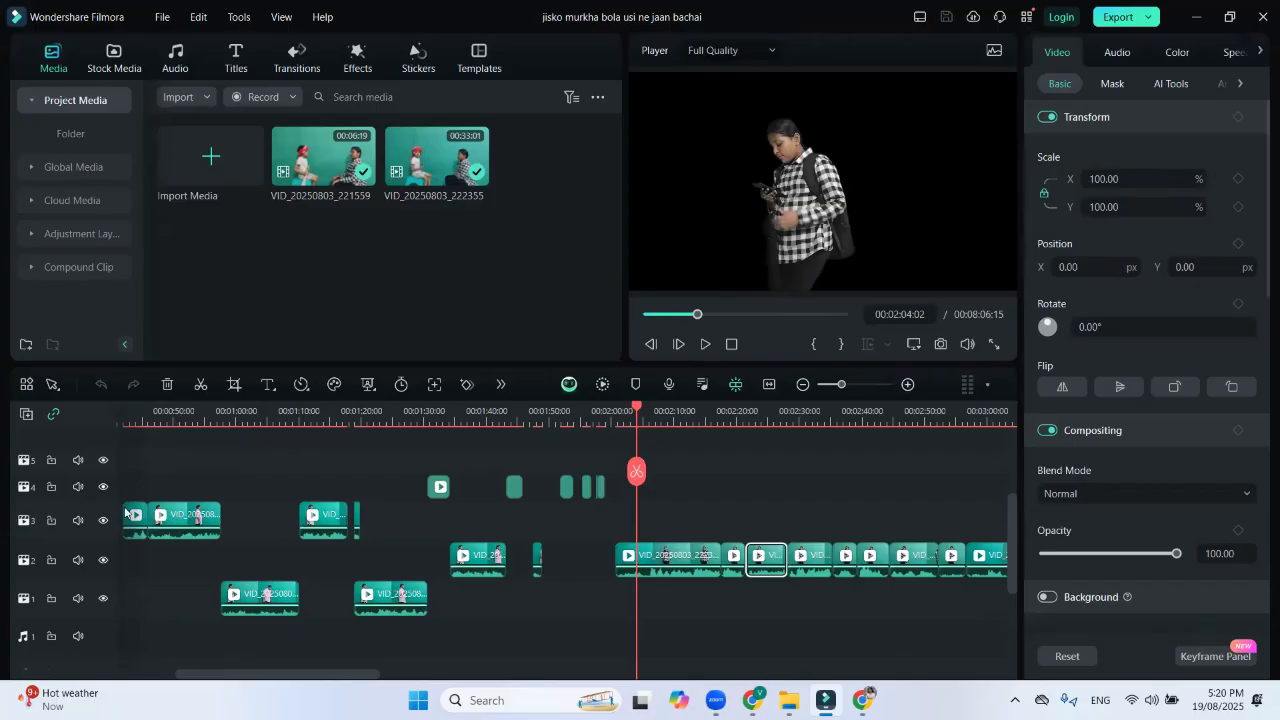
{"action": "left_click", "coordinate": [126, 513]}
{"action": "left_click_drag", "start_coordinate": [148, 526], "coordinate": [108, 517]}
{"action": "left_click", "coordinate": [191, 411]}
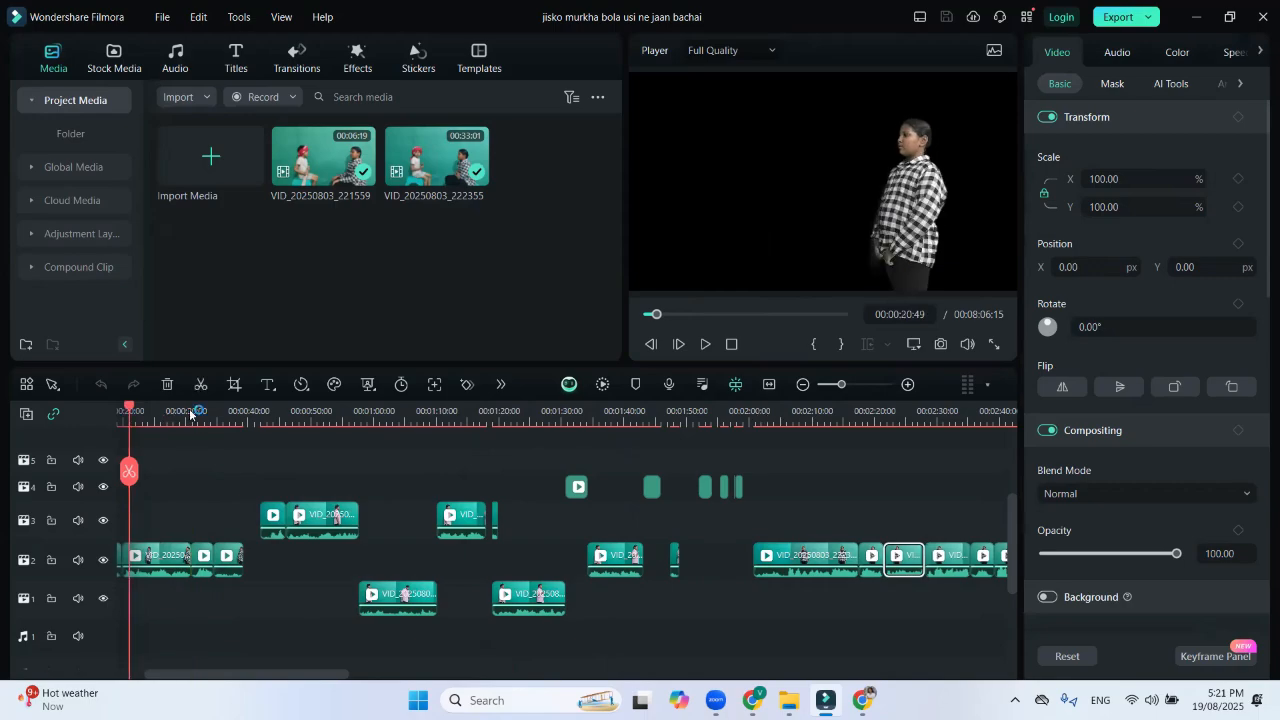
{"action": "left_click", "coordinate": [766, 406]}
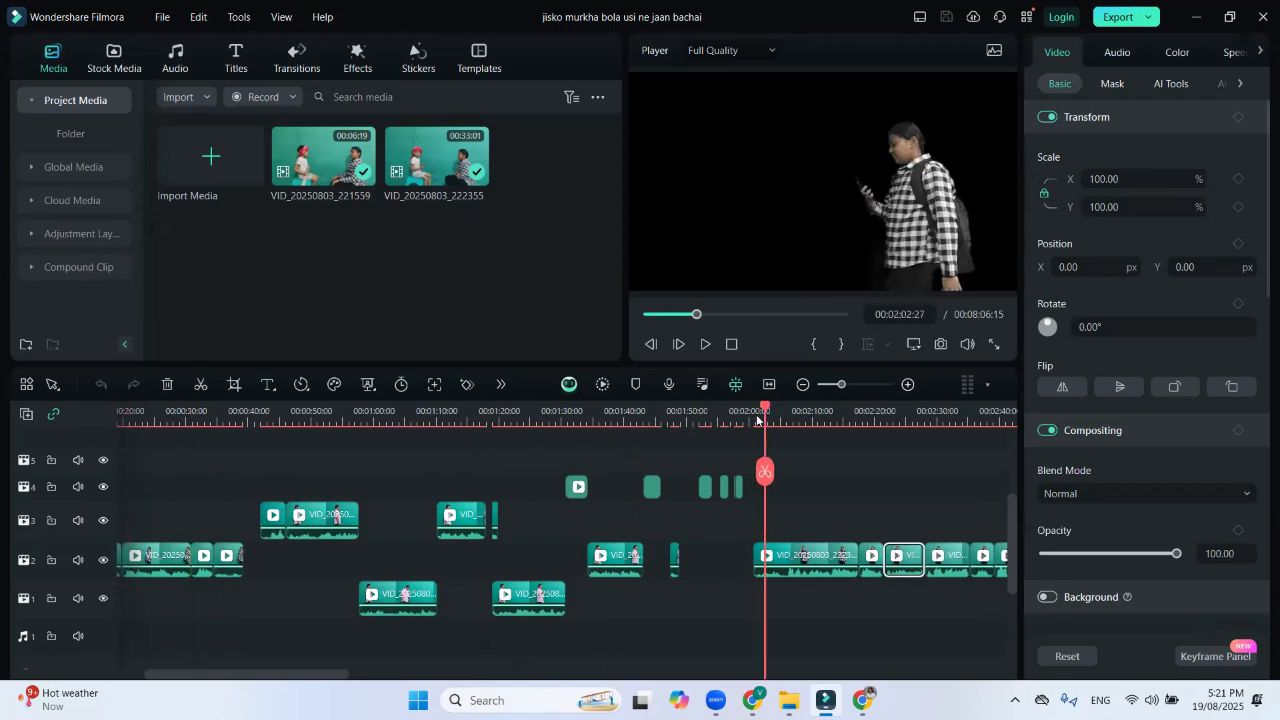
{"action": "key", "text": "Up"}
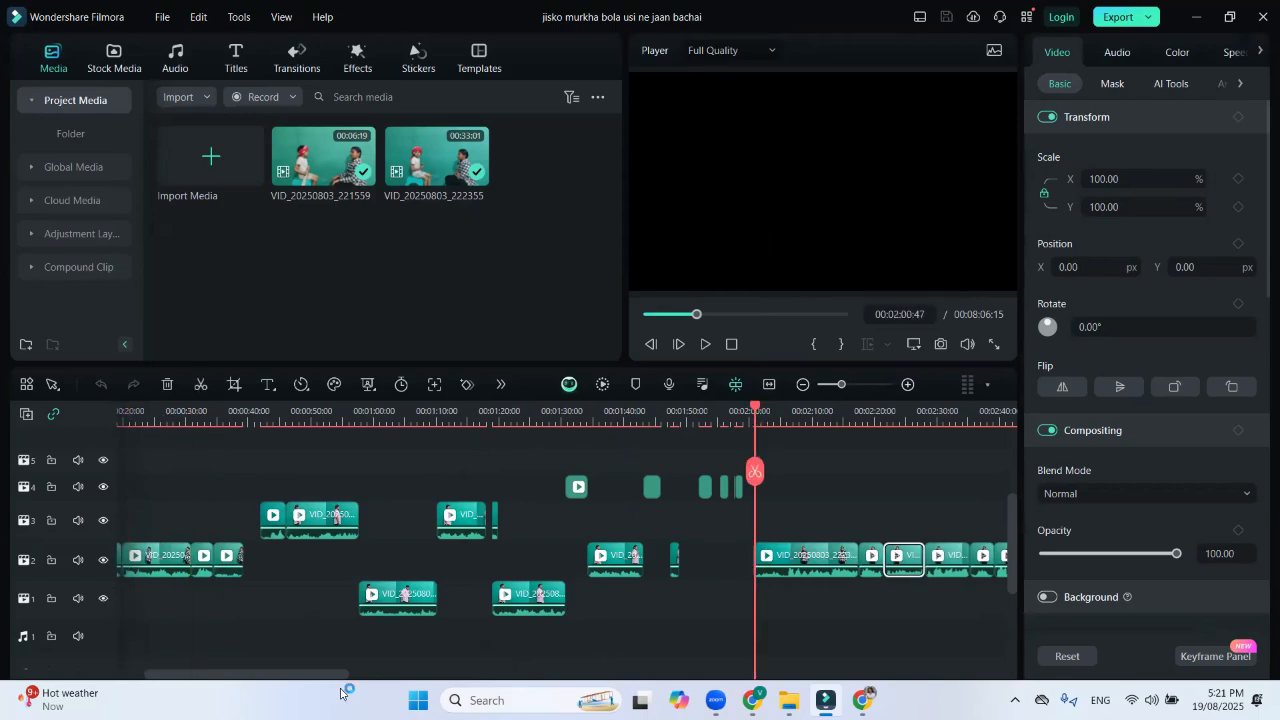
{"action": "key", "text": "Delete"}
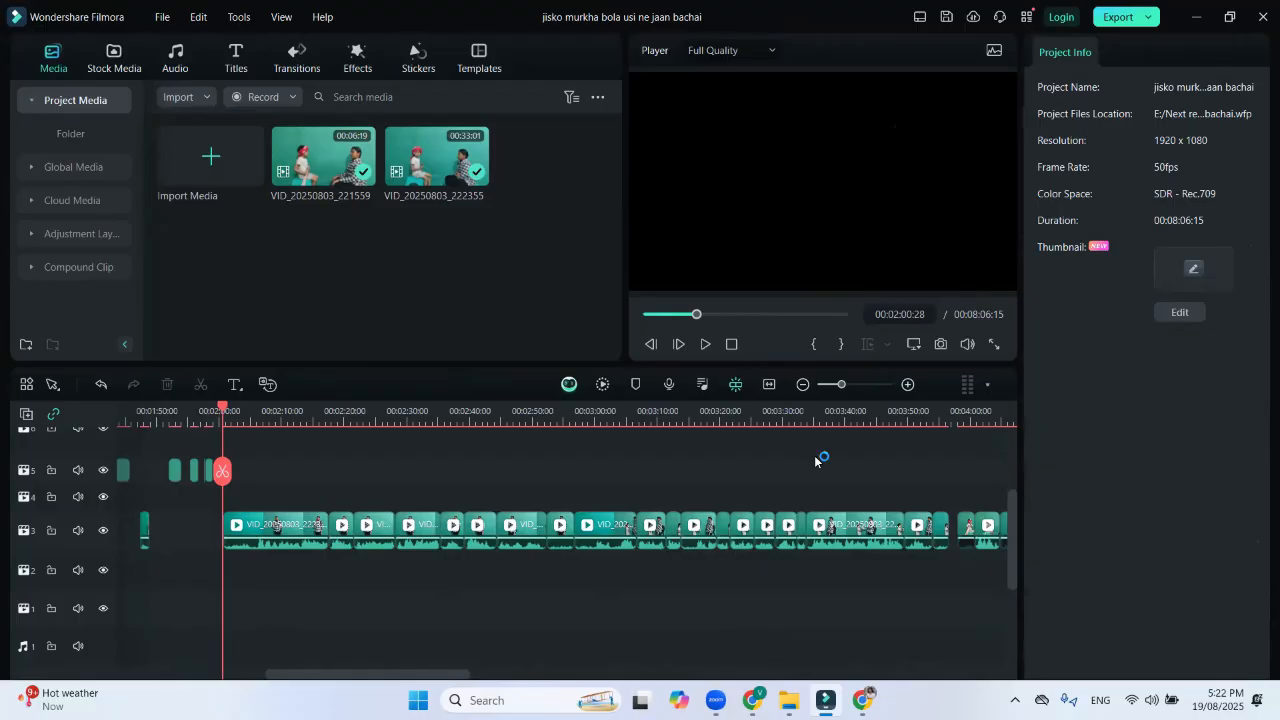
Check the opening seconds of the clip that starts near two minutes and leave the playhead at 00:02:01:25
{"action": "left_click", "coordinate": [278, 420]}
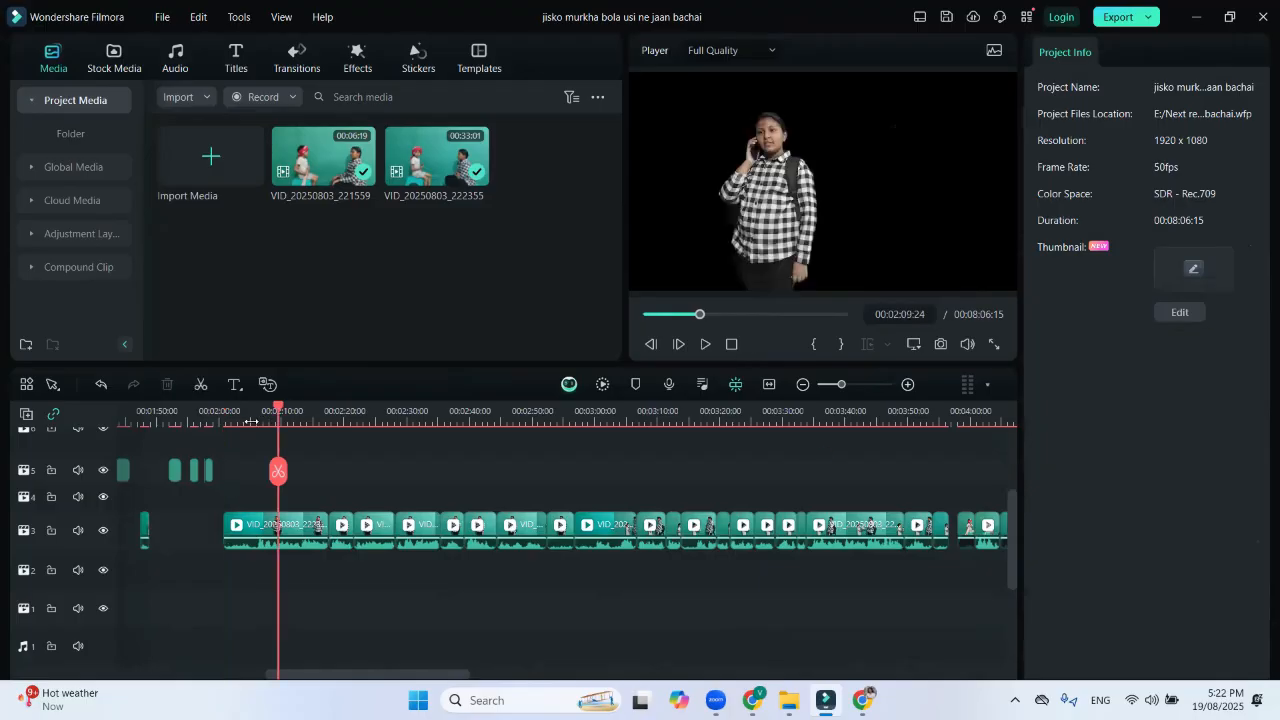
{"action": "left_click", "coordinate": [251, 422]}
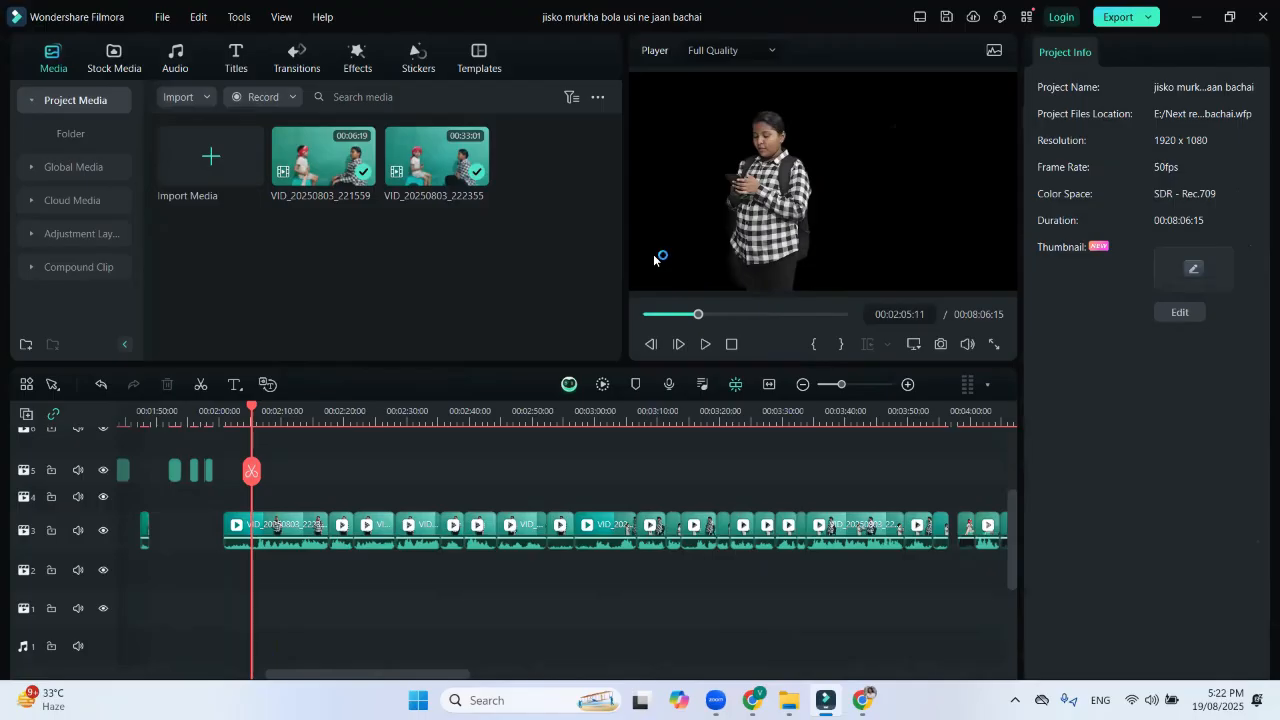
{"action": "left_click_drag", "start_coordinate": [254, 408], "coordinate": [228, 408]}
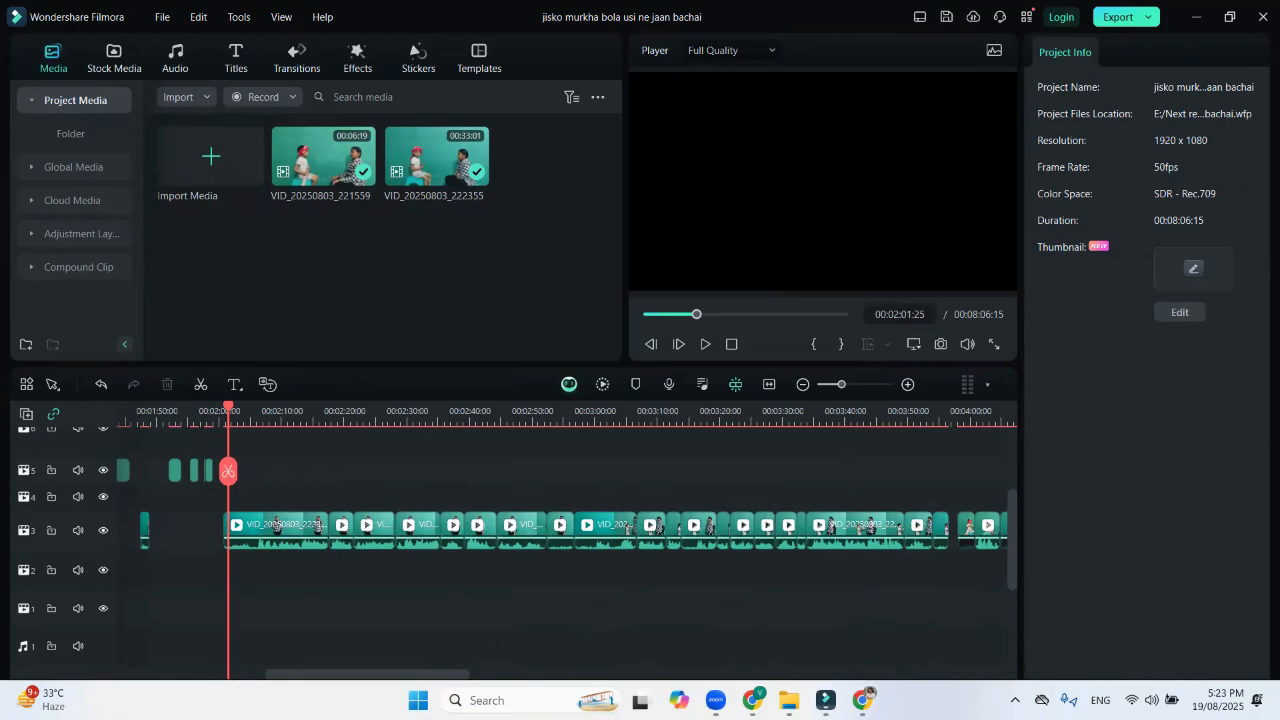
Switch to Chrome, search Google for "road background images" and show only the image results
{"action": "left_click", "coordinate": [862, 700]}
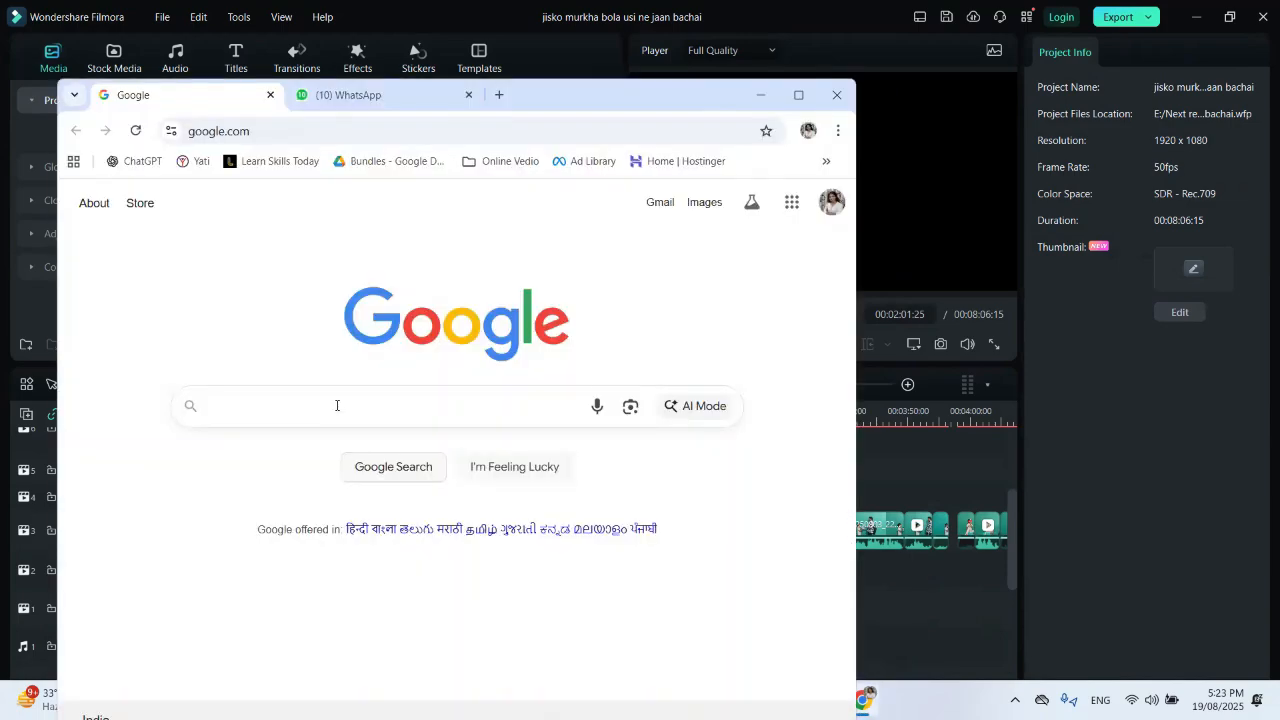
{"action": "left_click", "coordinate": [337, 405]}
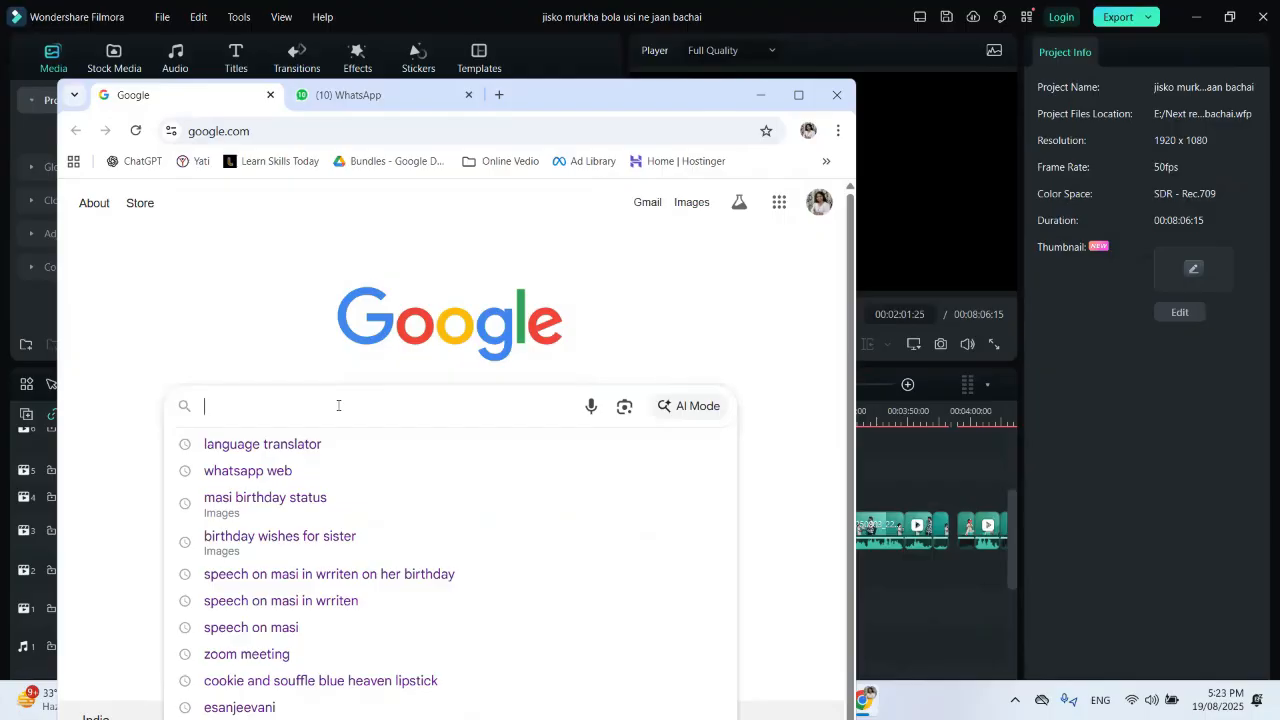
{"action": "type", "text": "road b"}
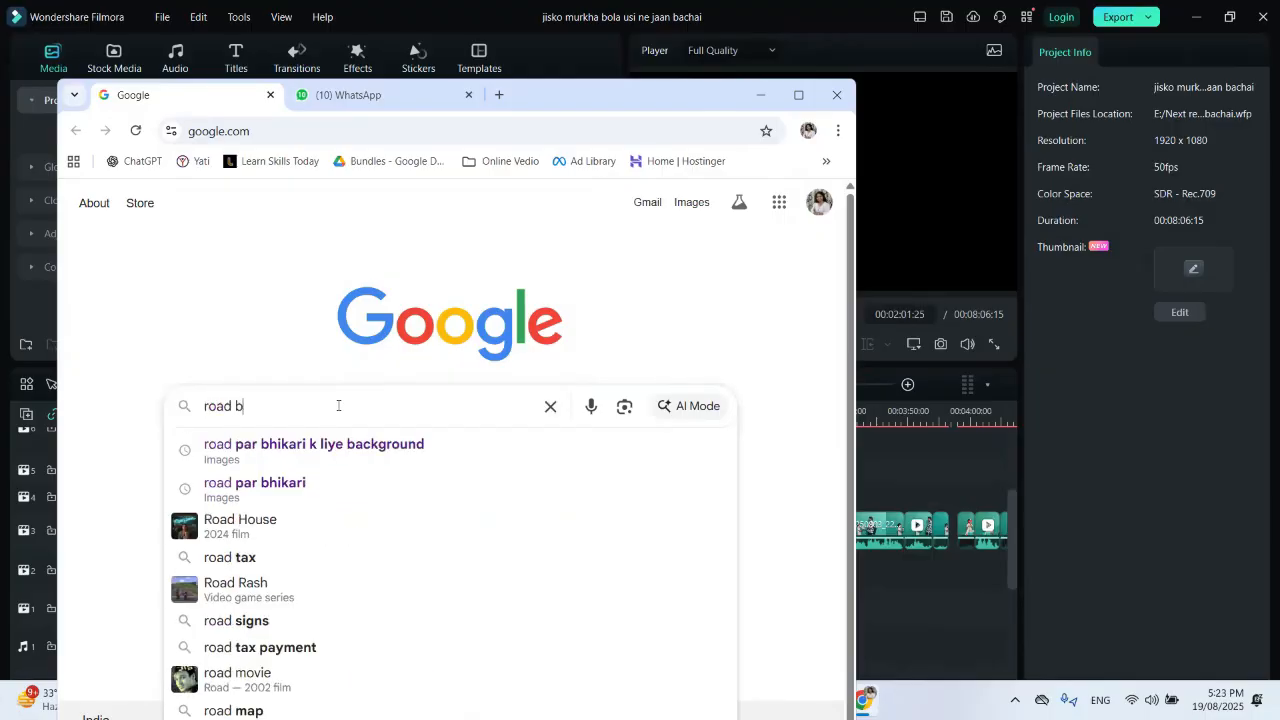
{"action": "type", "text": "ackground images"}
{"action": "key", "text": "Return"}
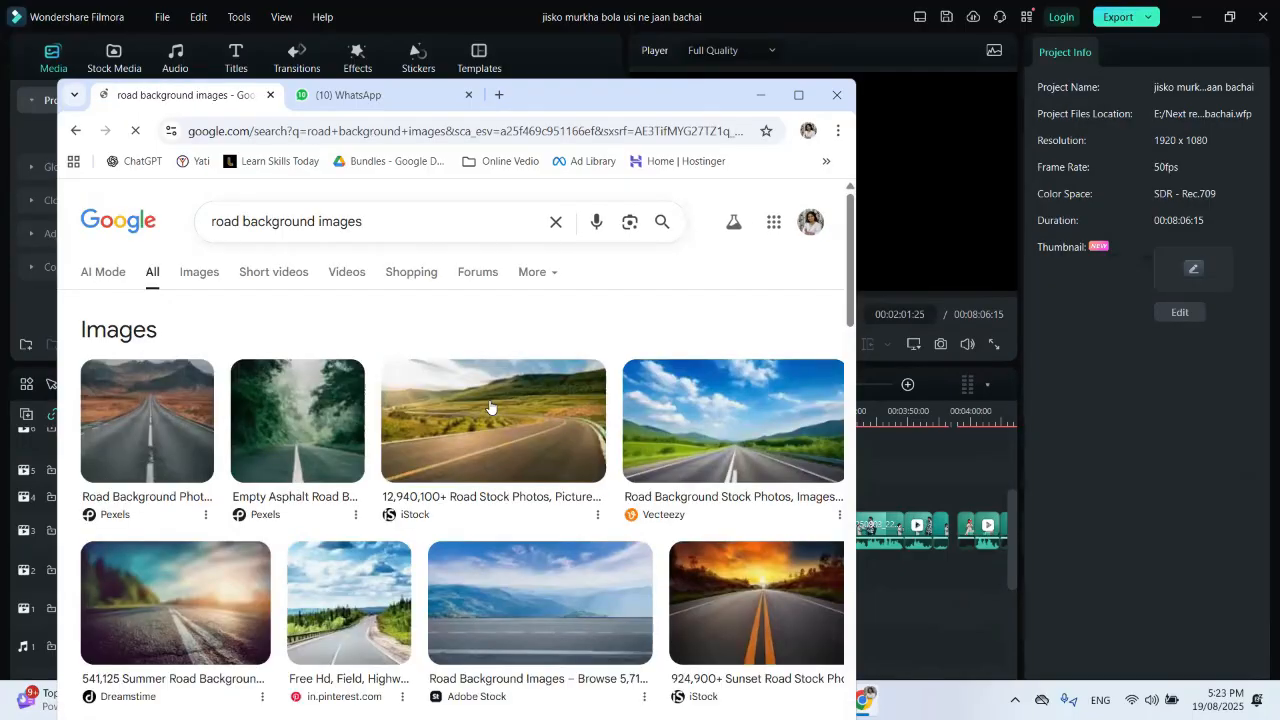
{"action": "scroll", "coordinate": [600, 566], "scroll_direction": "down", "scroll_amount": 3}
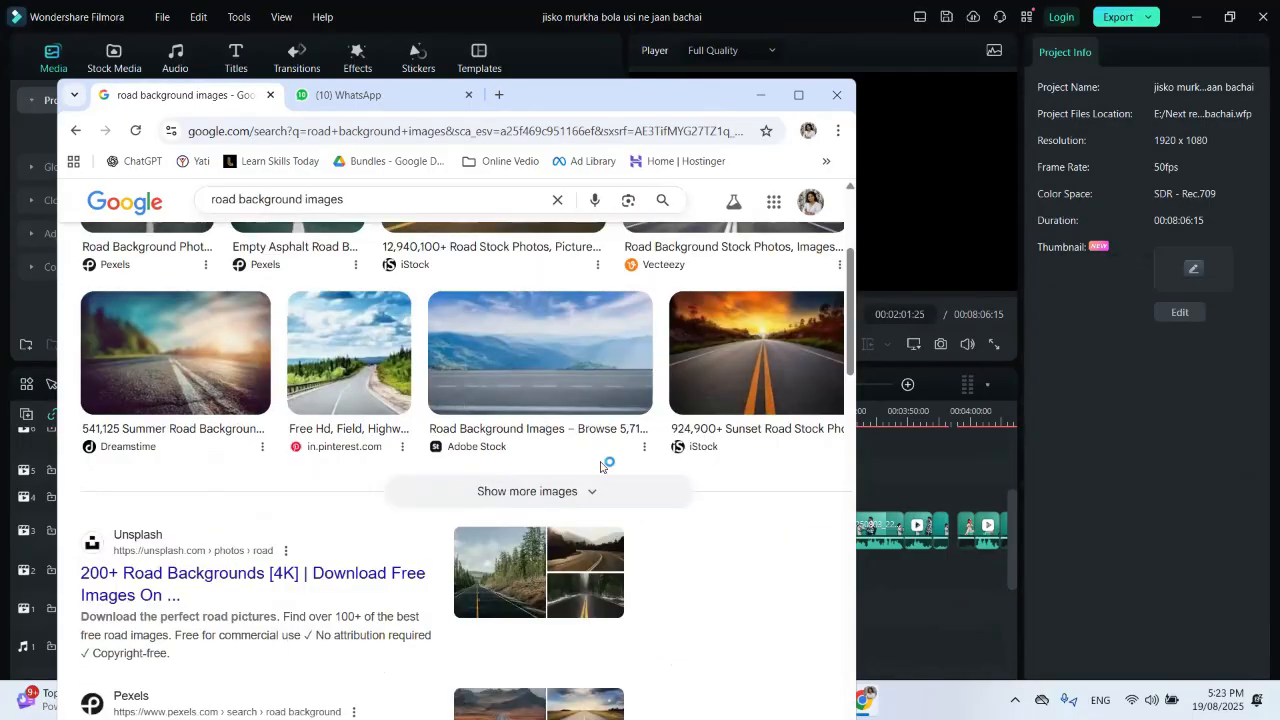
{"action": "scroll", "coordinate": [210, 300], "scroll_direction": "up", "scroll_amount": 3}
{"action": "left_click", "coordinate": [197, 273]}
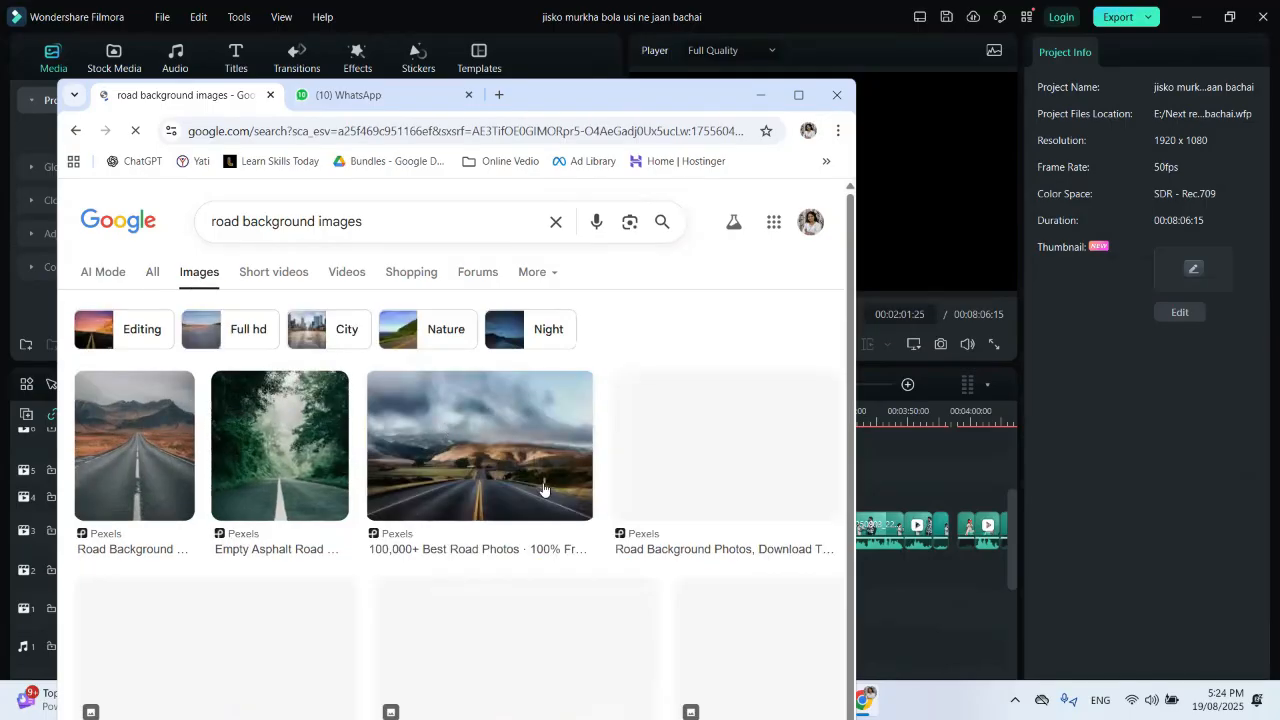
Browse the road background image results for a picture suitable as the scene's backdrop
{"action": "scroll", "coordinate": [568, 492], "scroll_direction": "down", "scroll_amount": 5}
{"action": "scroll", "coordinate": [568, 492], "scroll_direction": "down", "scroll_amount": 6}
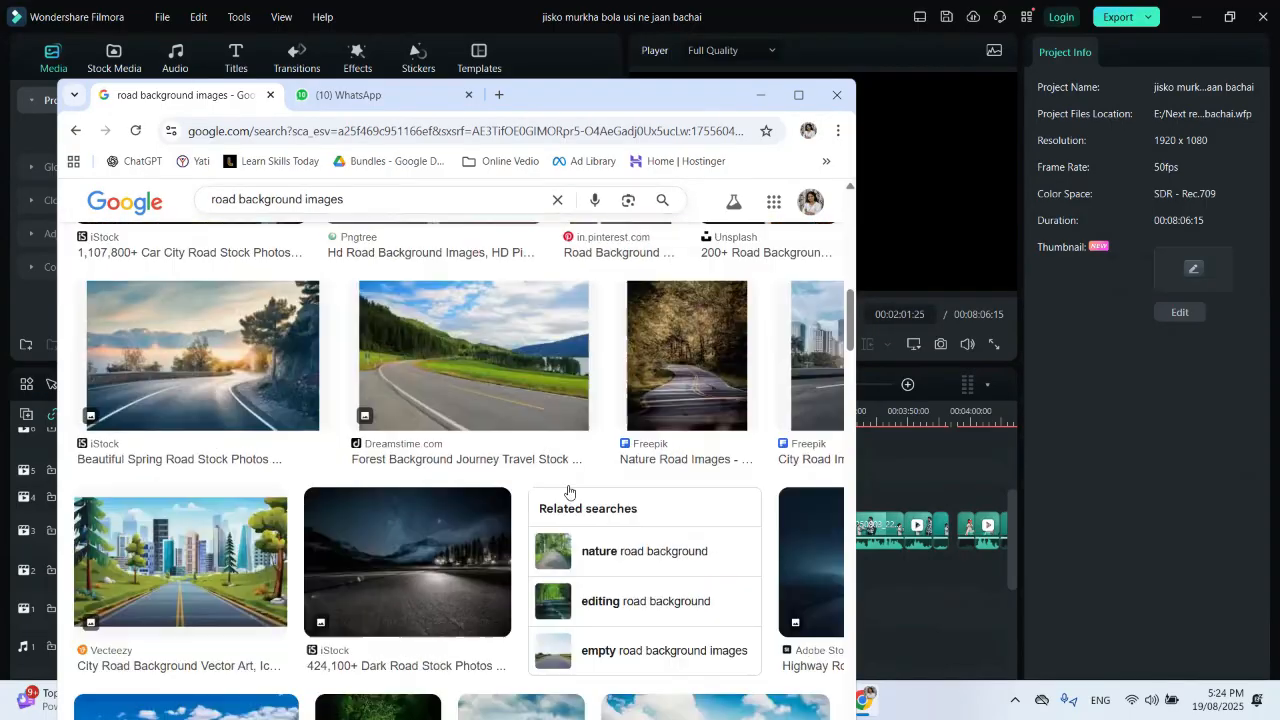
{"action": "scroll", "coordinate": [568, 492], "scroll_direction": "down", "scroll_amount": 3}
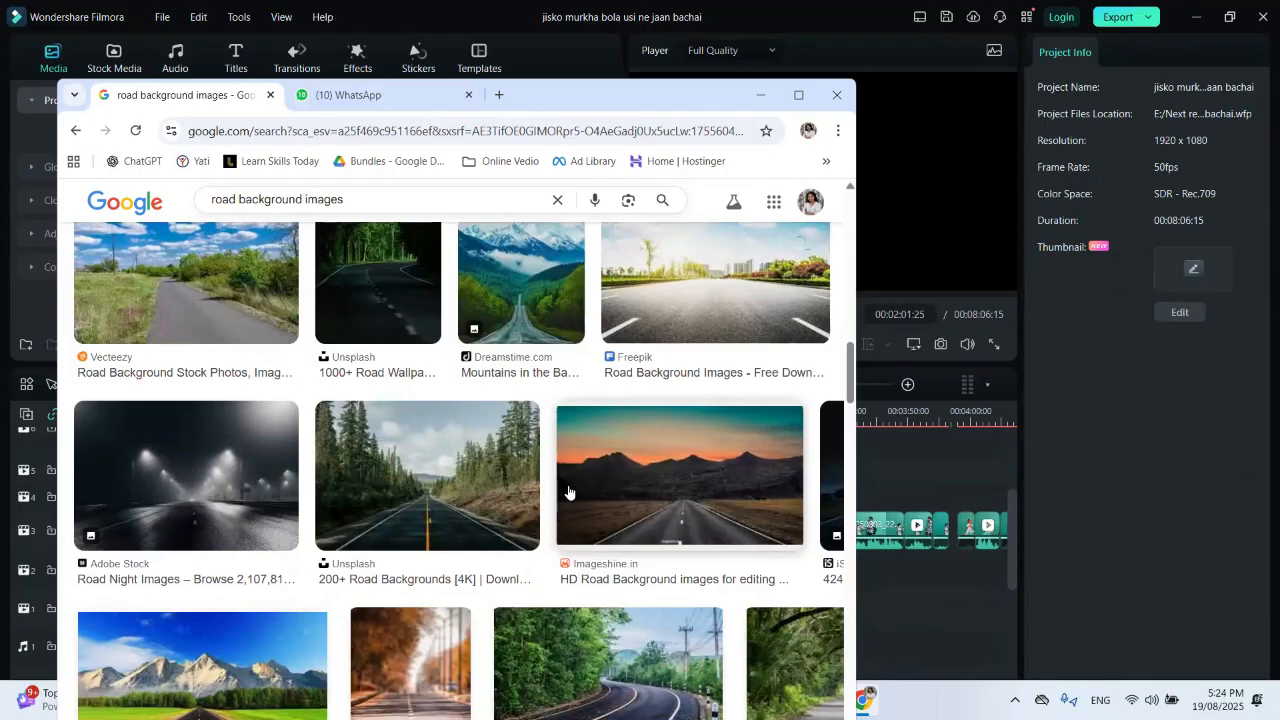
{"action": "scroll", "coordinate": [476, 530], "scroll_direction": "down", "scroll_amount": 3}
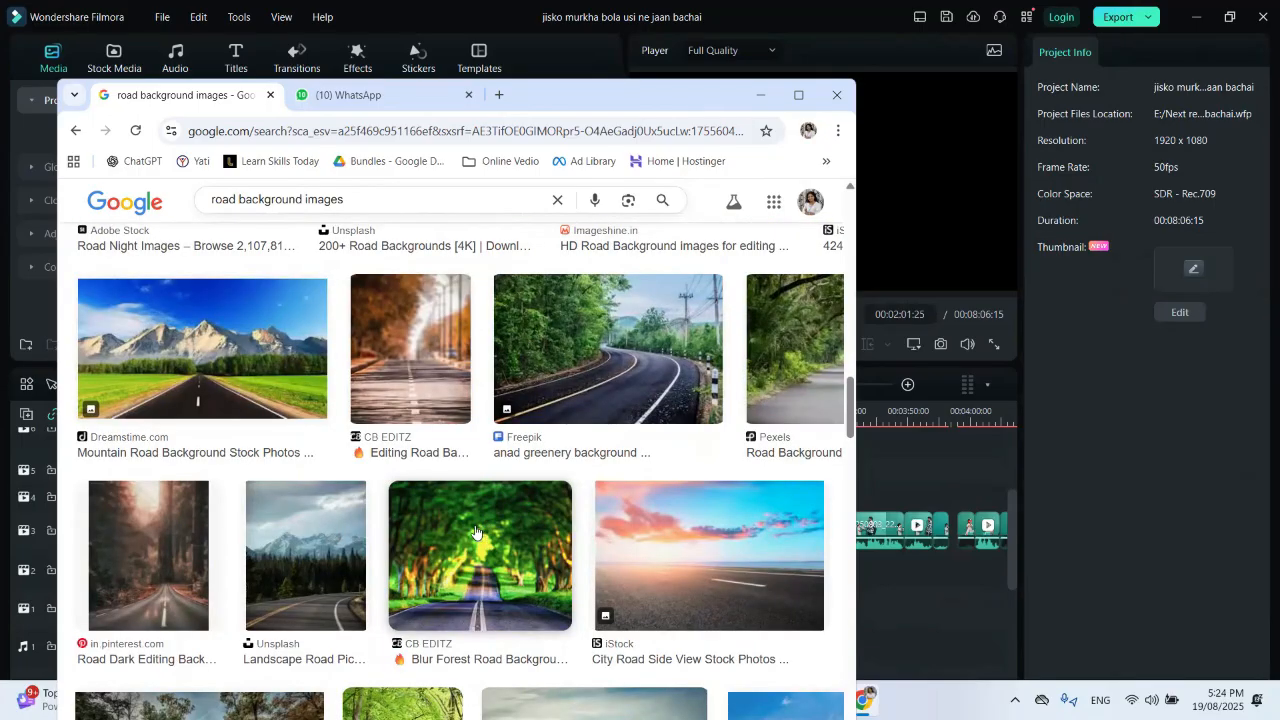
{"action": "scroll", "coordinate": [476, 532], "scroll_direction": "down", "scroll_amount": 4}
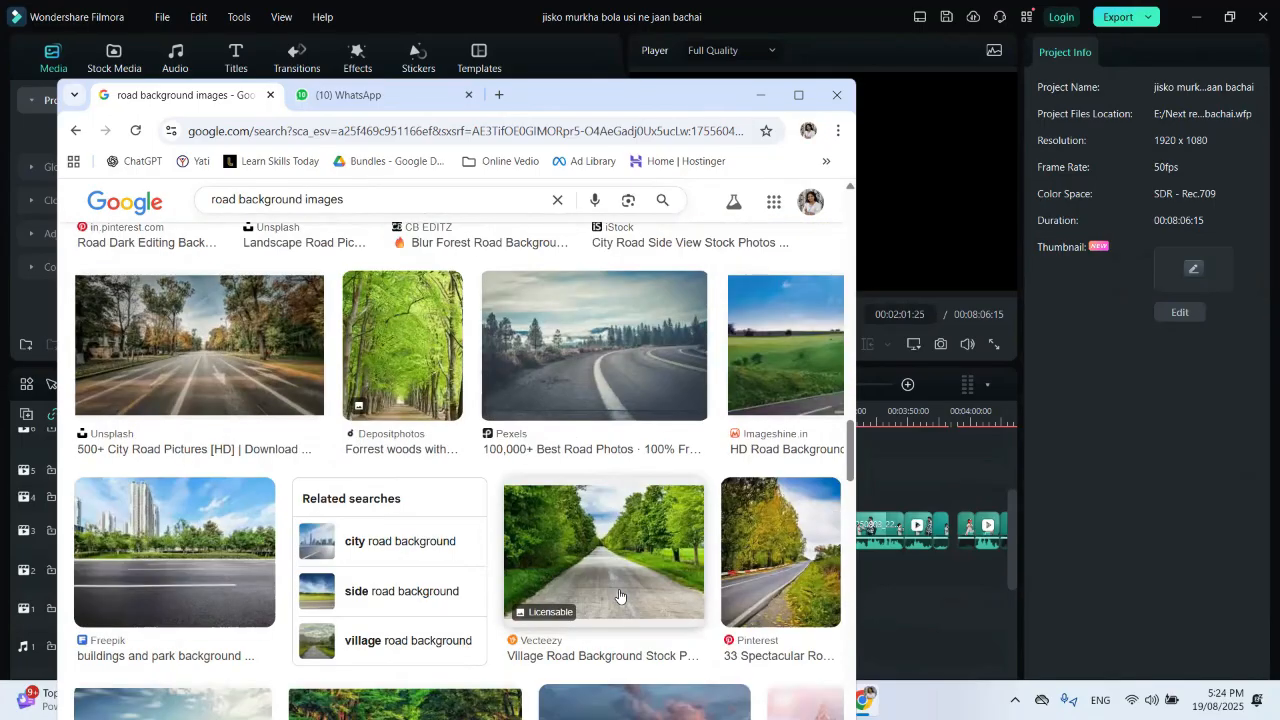
{"action": "scroll", "coordinate": [616, 586], "scroll_direction": "down", "scroll_amount": 4}
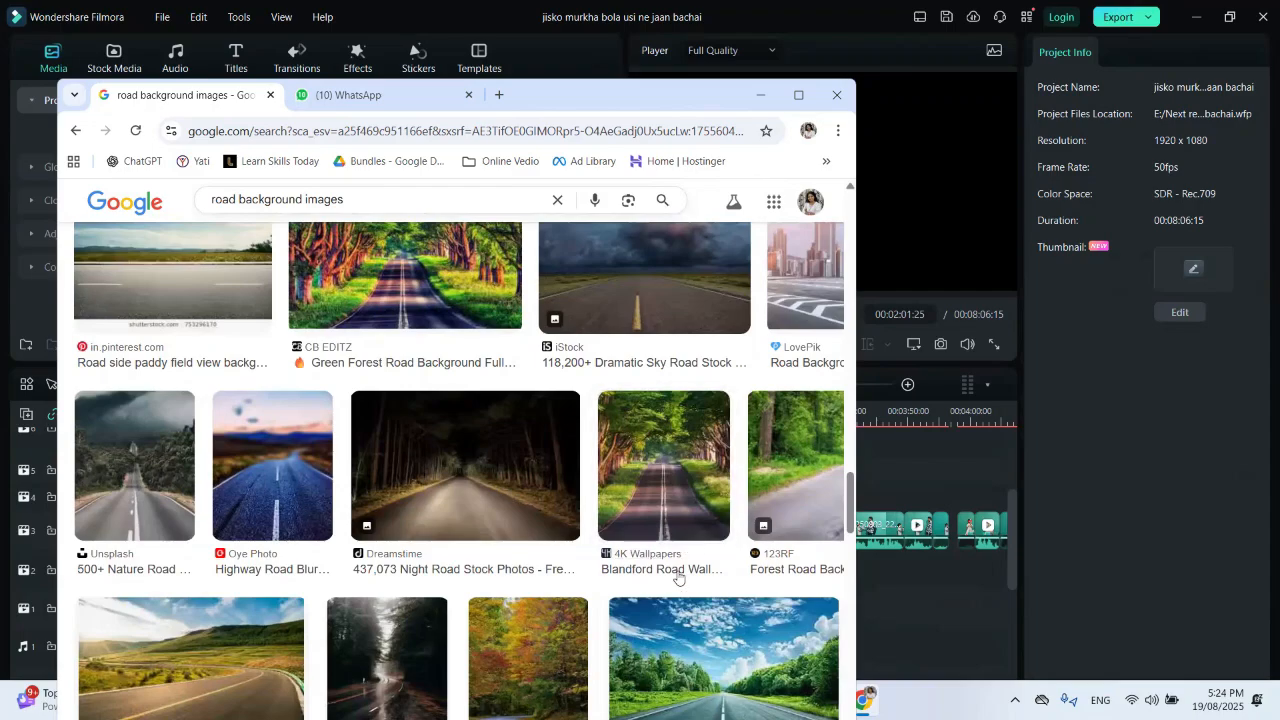
{"action": "scroll", "coordinate": [678, 579], "scroll_direction": "down", "scroll_amount": 3}
{"action": "scroll", "coordinate": [551, 478], "scroll_direction": "down", "scroll_amount": 1}
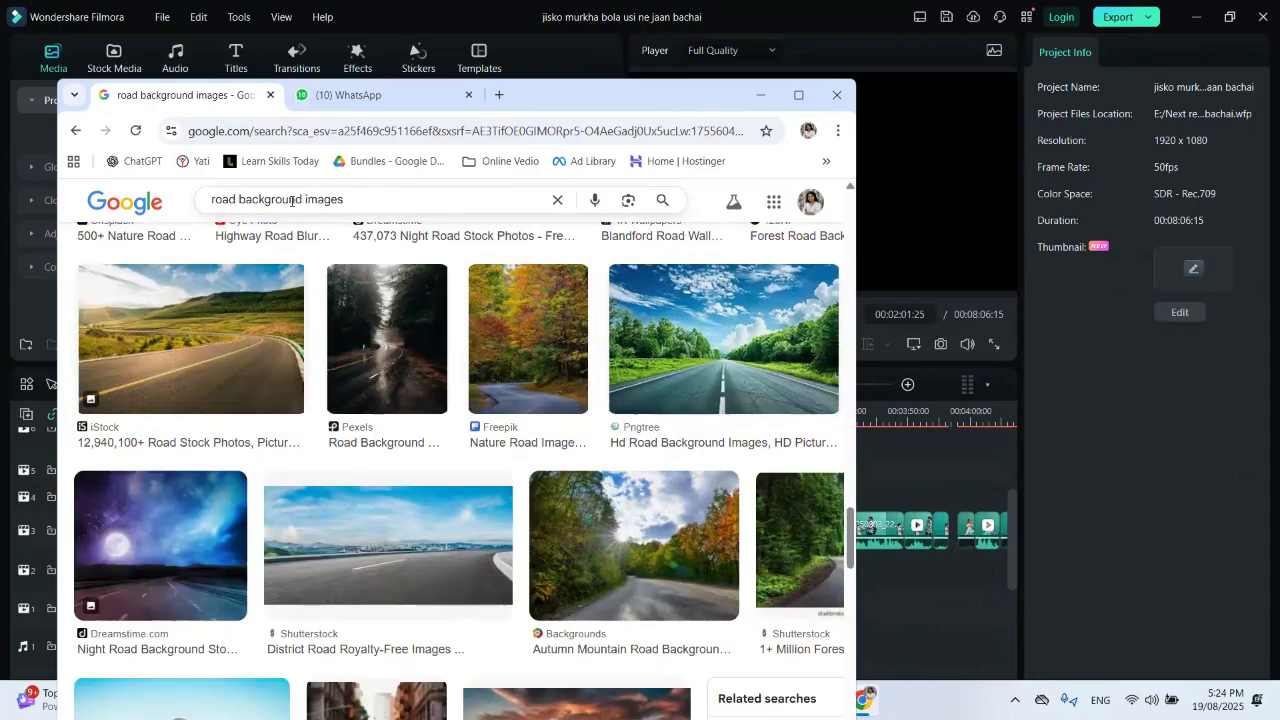
Refine the image search to "village road background images"
{"action": "left_click", "coordinate": [330, 205]}
{"action": "key", "text": "Home"}
{"action": "type", "text": "villag"}
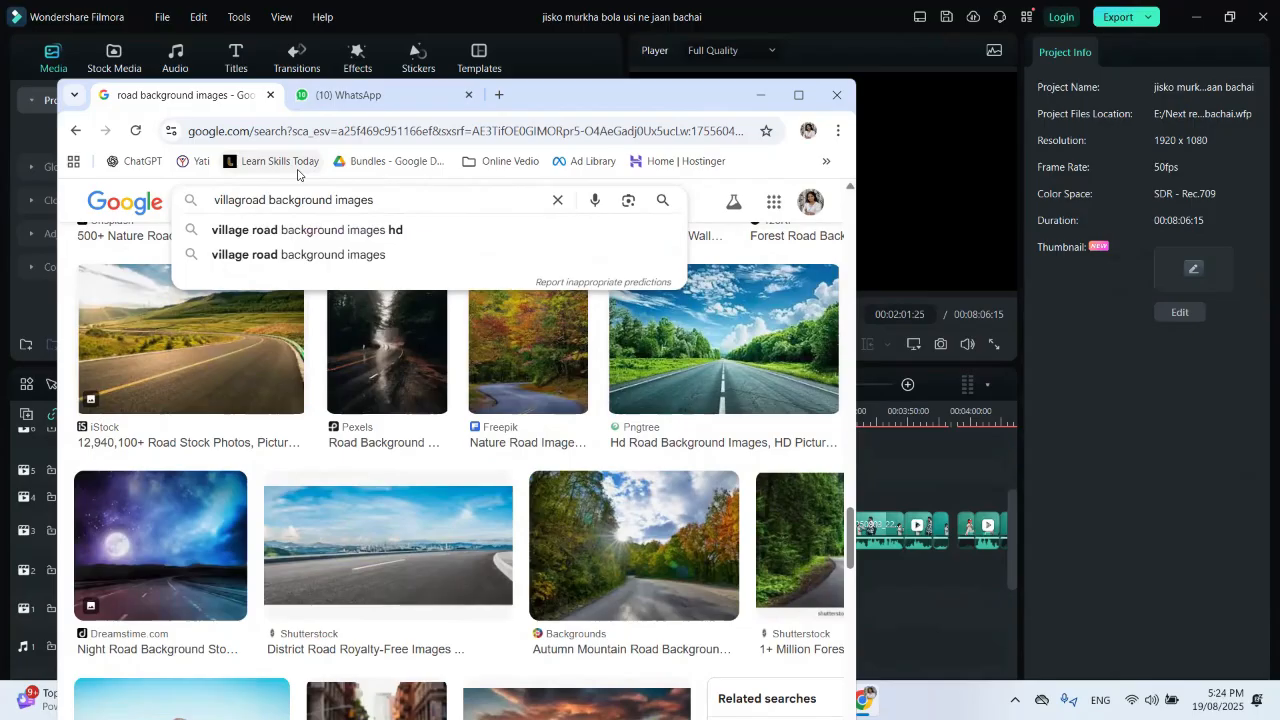
{"action": "type", "text": "e"}
{"action": "key", "text": "Return"}
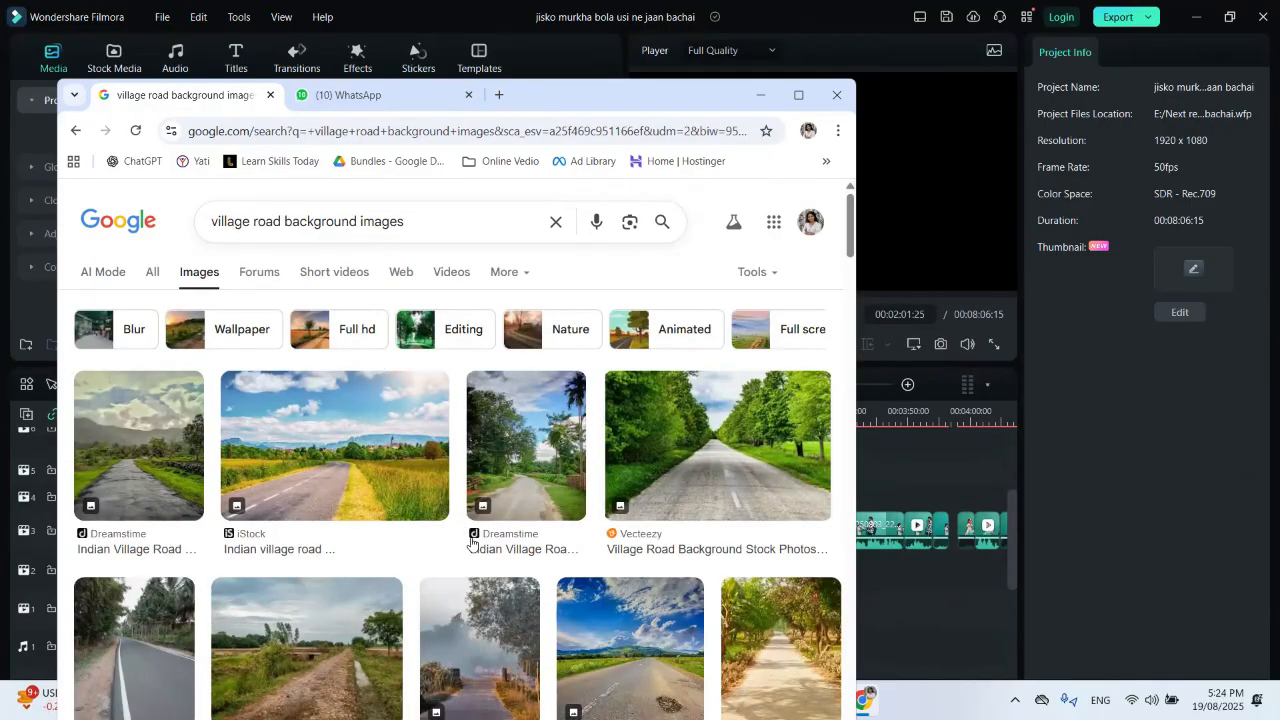
Look through the village road image results for a suitable backdrop
{"action": "scroll", "coordinate": [688, 530], "scroll_direction": "down", "scroll_amount": 3}
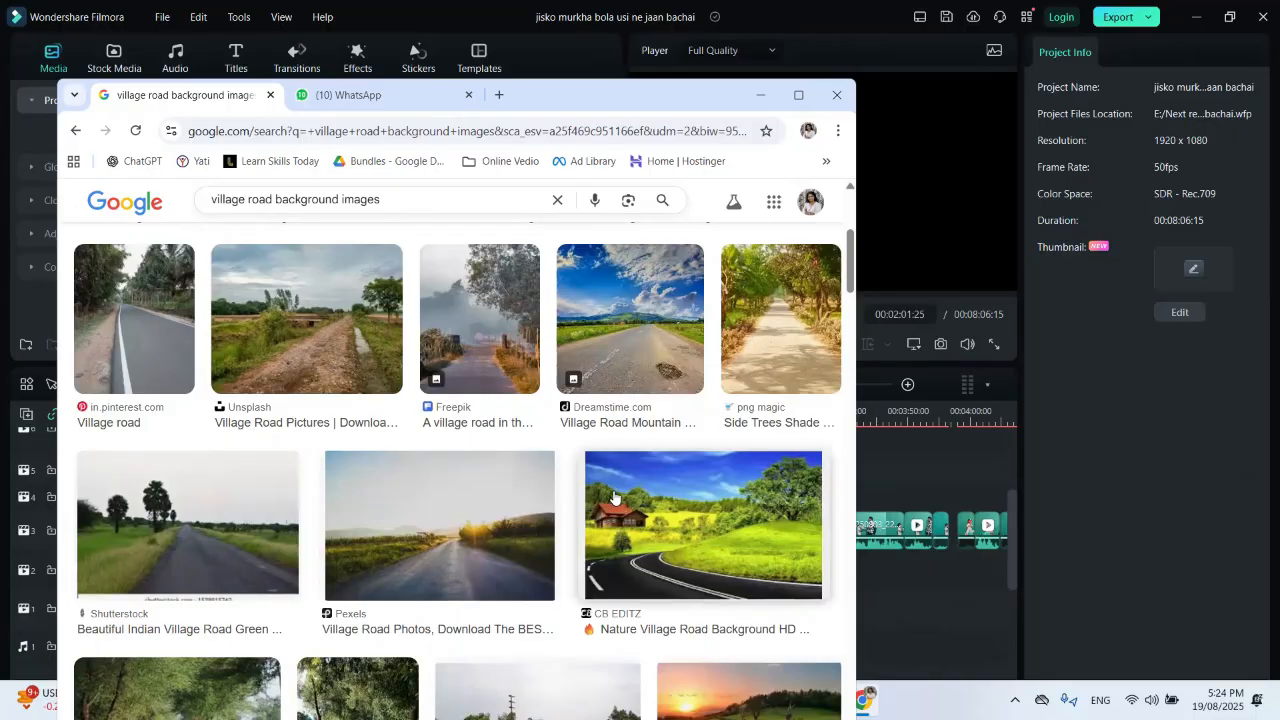
{"action": "scroll", "coordinate": [614, 498], "scroll_direction": "up", "scroll_amount": 2}
{"action": "scroll", "coordinate": [698, 463], "scroll_direction": "down", "scroll_amount": 1}
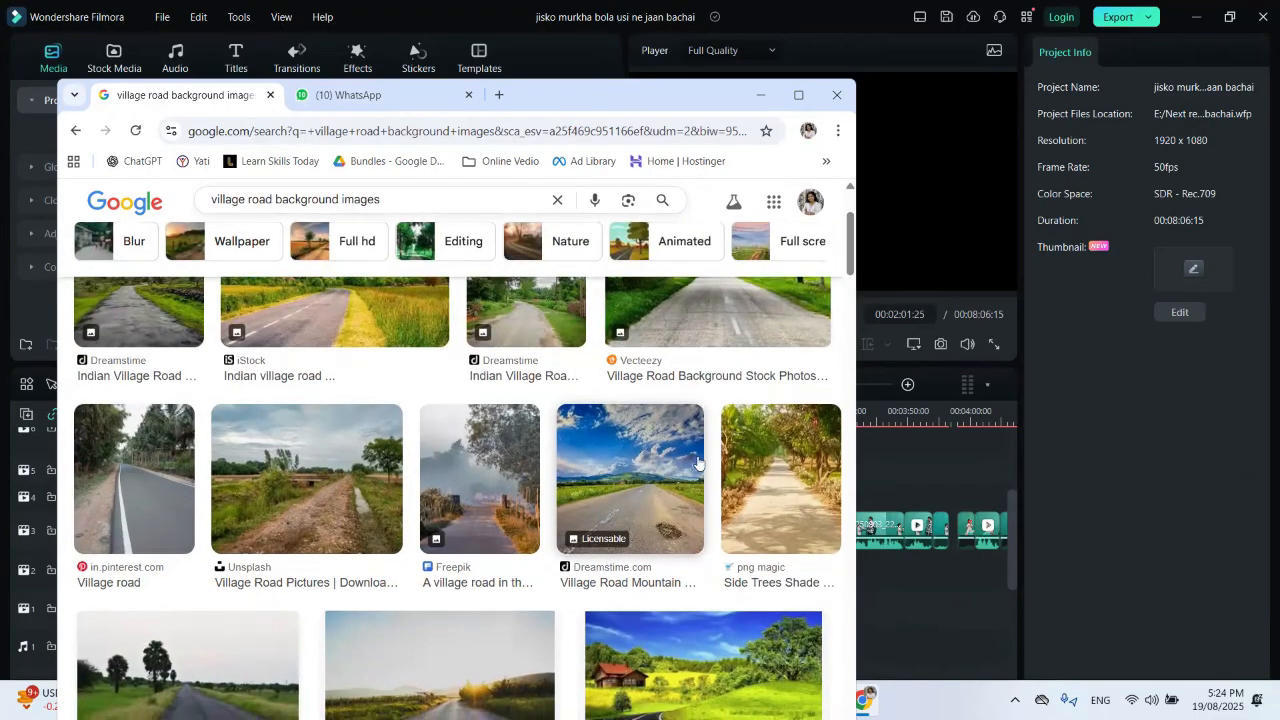
{"action": "scroll", "coordinate": [698, 463], "scroll_direction": "down", "scroll_amount": 2}
{"action": "scroll", "coordinate": [830, 607], "scroll_direction": "down", "scroll_amount": 2}
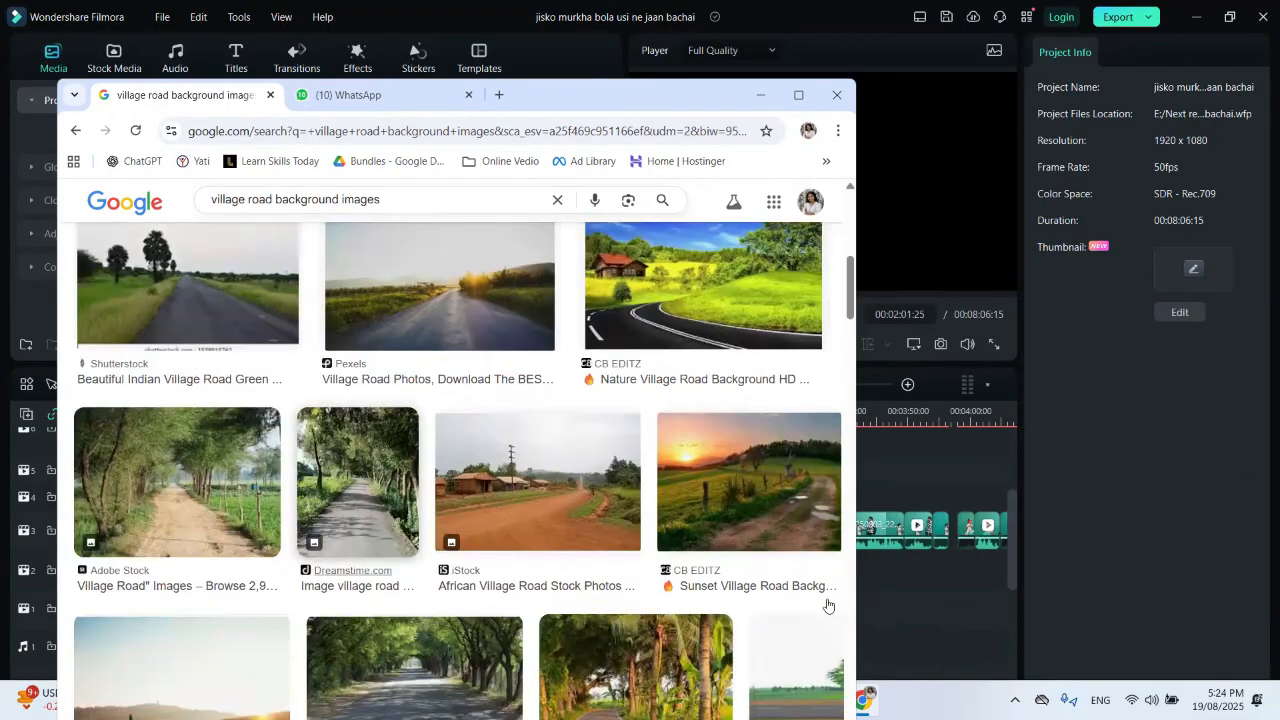
{"action": "scroll", "coordinate": [766, 590], "scroll_direction": "down", "scroll_amount": 1}
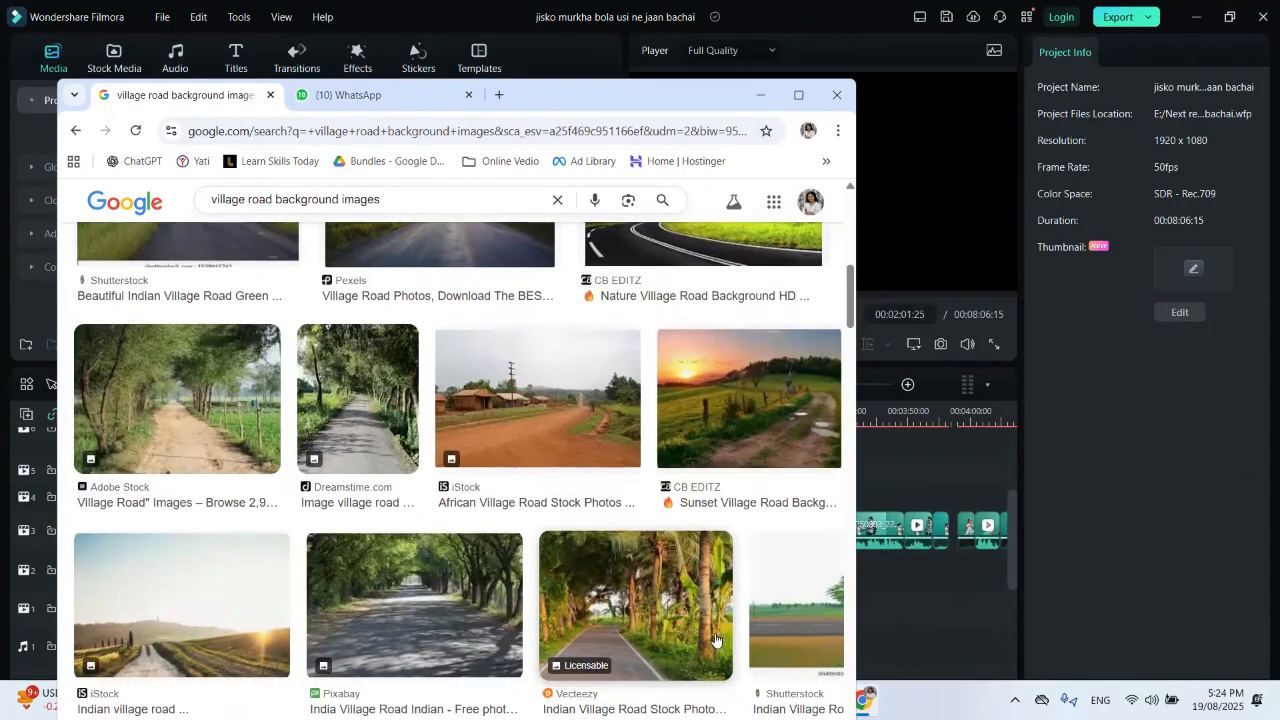
{"action": "scroll", "coordinate": [717, 641], "scroll_direction": "down", "scroll_amount": 1}
{"action": "scroll", "coordinate": [600, 551], "scroll_direction": "down", "scroll_amount": 5}
Refine the image search to "village road horizontal background images"
{"action": "left_click", "coordinate": [186, 210]}
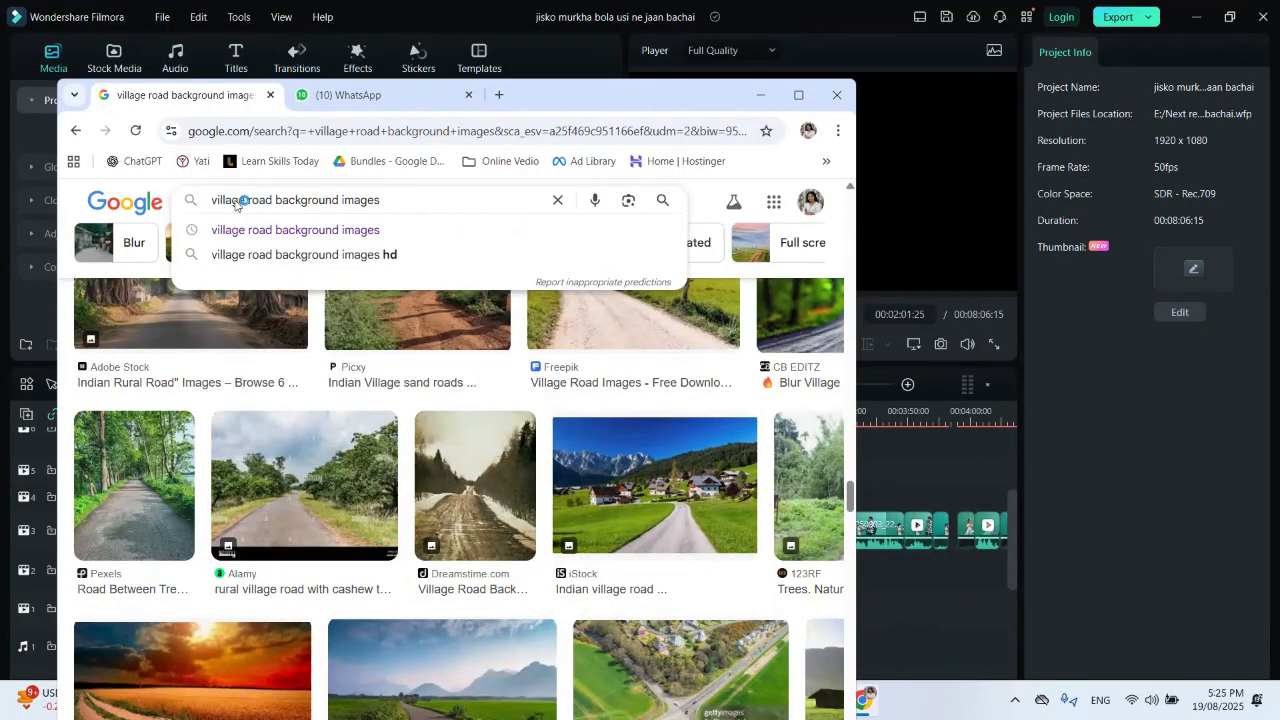
{"action": "type", "text": "dirt"}
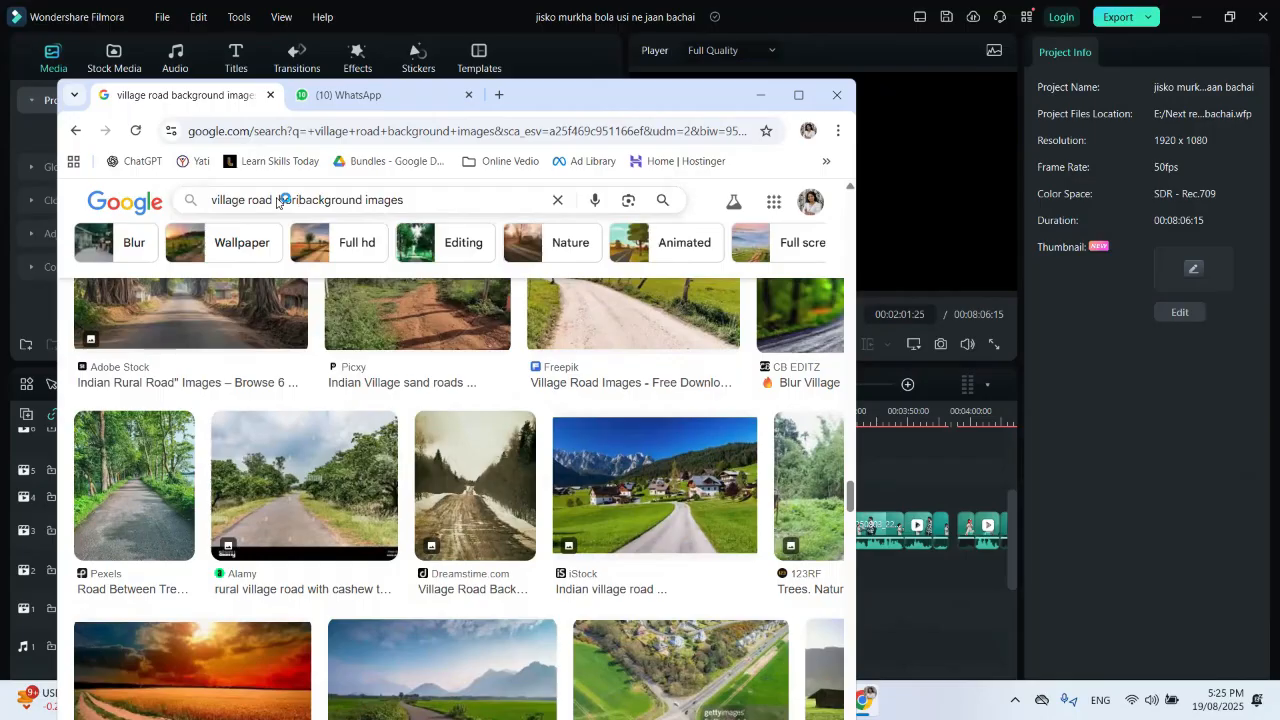
{"action": "type", "text": "zontal"}
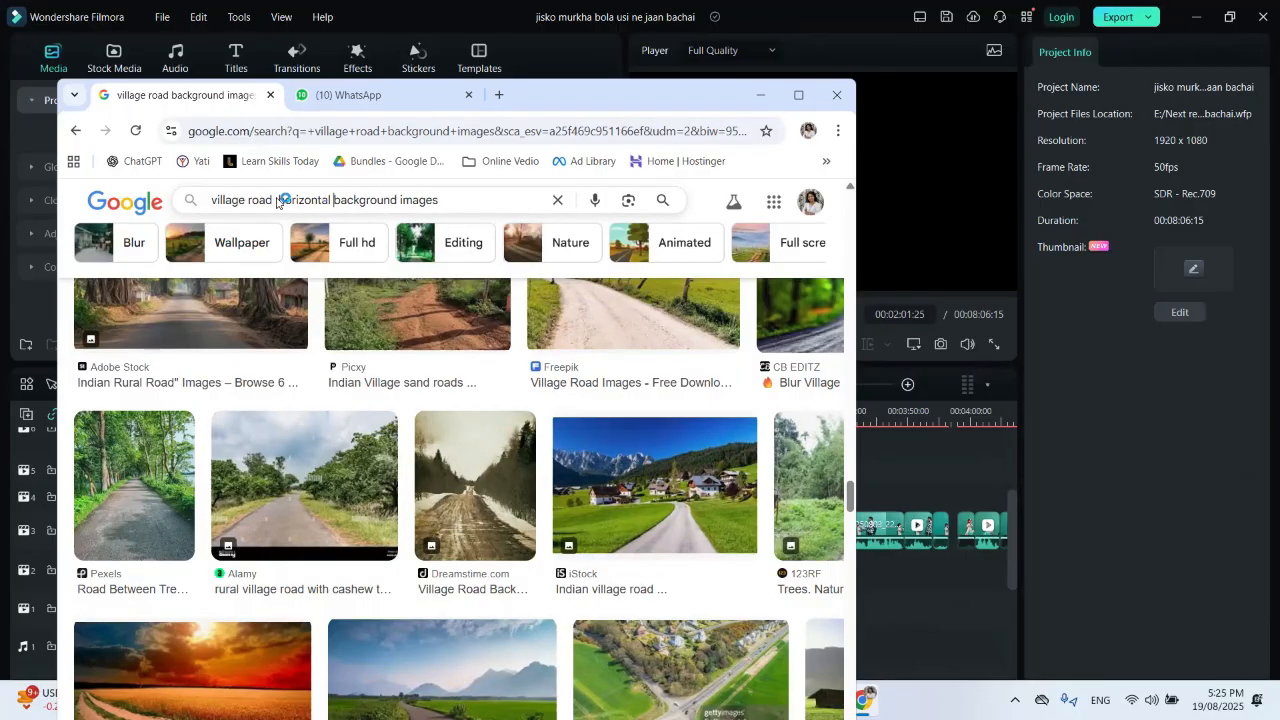
{"action": "key", "text": "Return"}
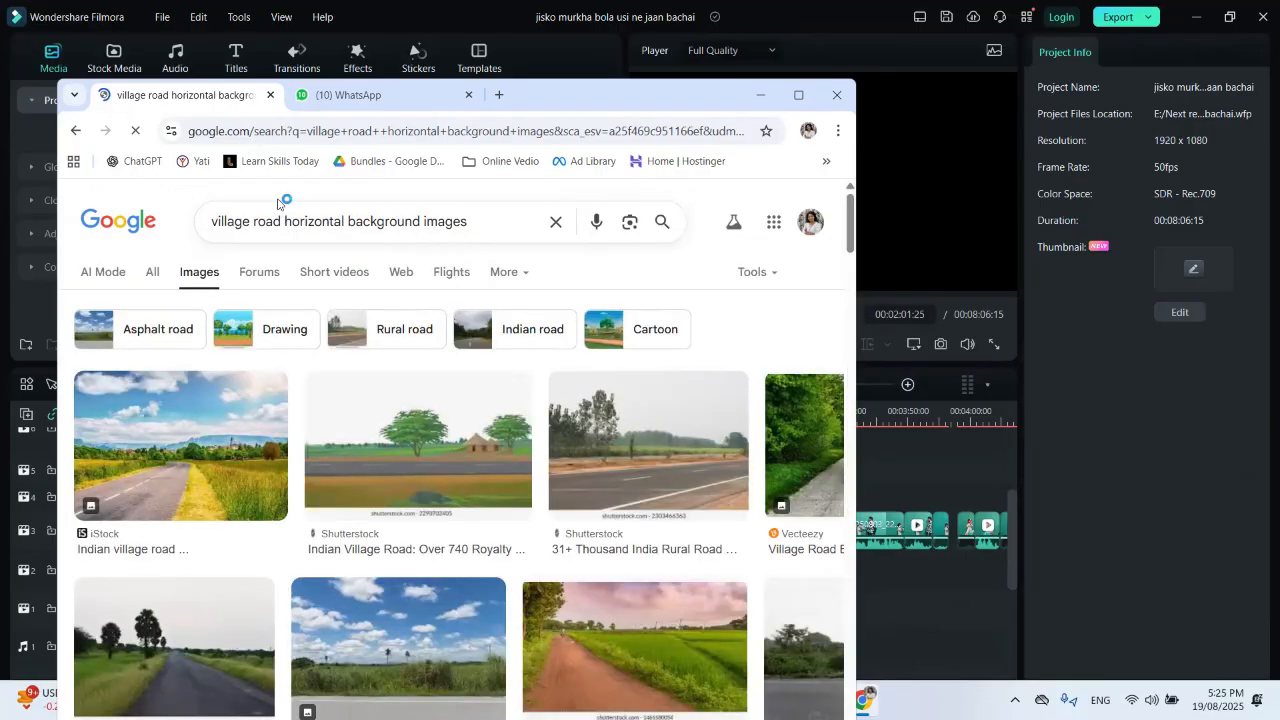
Examine the horizontal village road results, the preview of the concrete road in Thailand and its related images
{"action": "scroll", "coordinate": [636, 496], "scroll_direction": "down", "scroll_amount": 2}
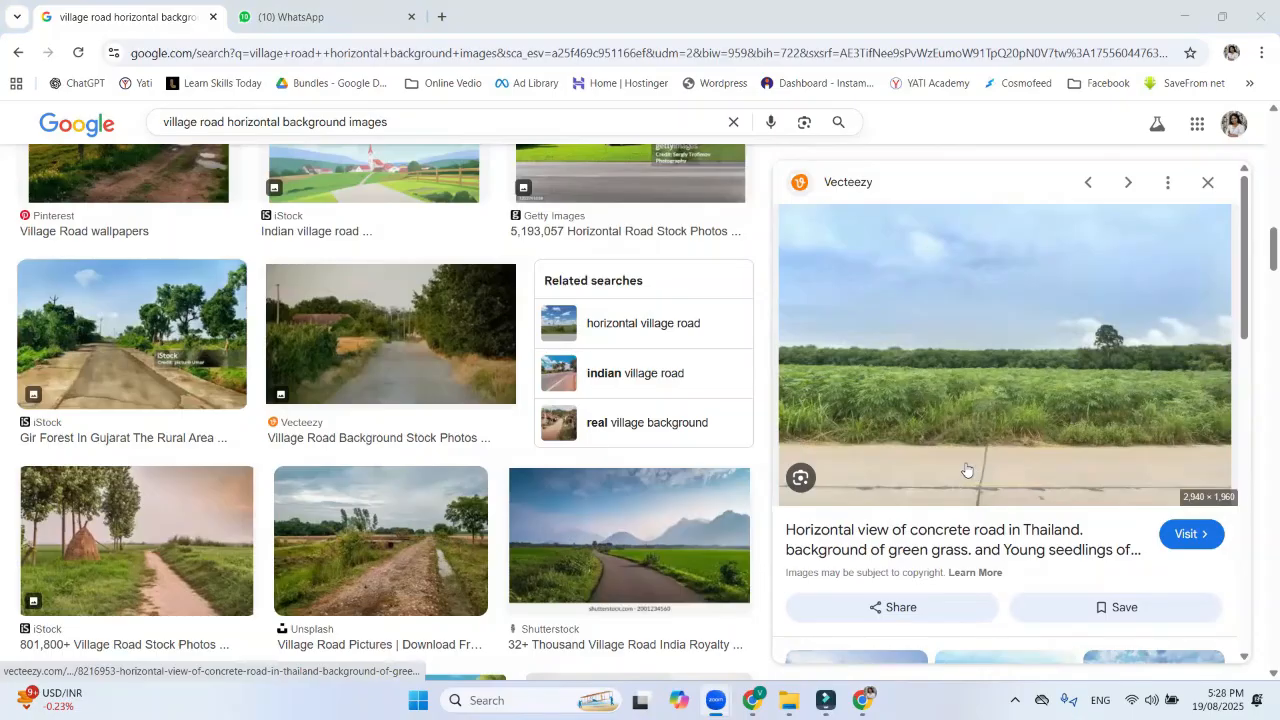
{"action": "scroll", "coordinate": [966, 471], "scroll_direction": "down", "scroll_amount": 2}
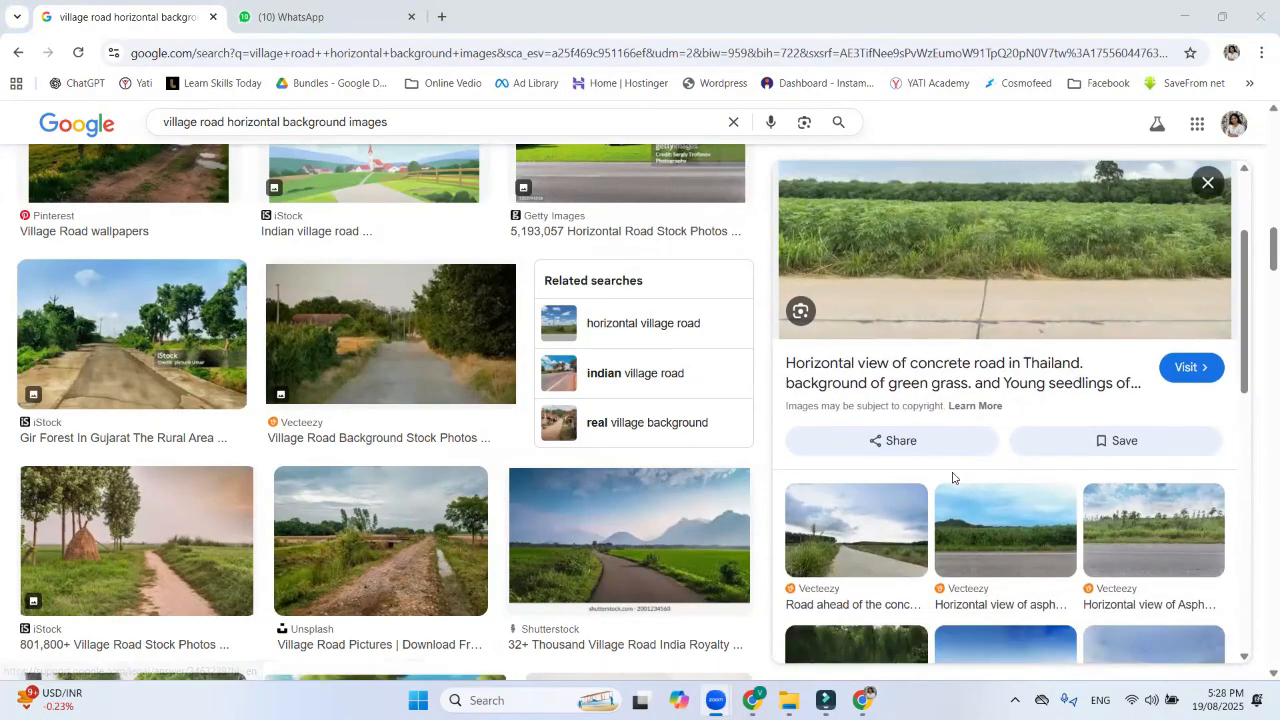
{"action": "scroll", "coordinate": [951, 477], "scroll_direction": "up", "scroll_amount": 2}
{"action": "scroll", "coordinate": [933, 487], "scroll_direction": "down", "scroll_amount": 2}
{"action": "scroll", "coordinate": [1034, 300], "scroll_direction": "down", "scroll_amount": 2}
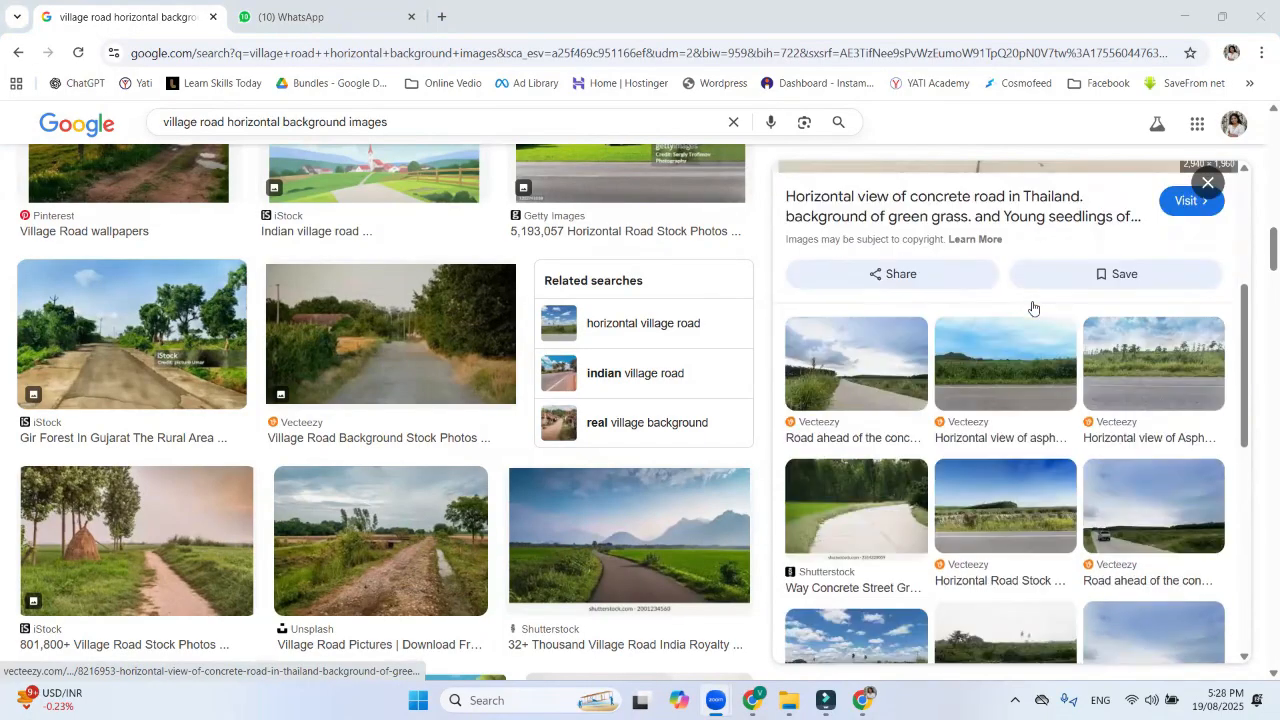
Examine the Shutterstock Indian village road illustration with huts and the related images below its preview
{"action": "left_click", "coordinate": [972, 333]}
{"action": "scroll", "coordinate": [880, 390], "scroll_direction": "down", "scroll_amount": 3}
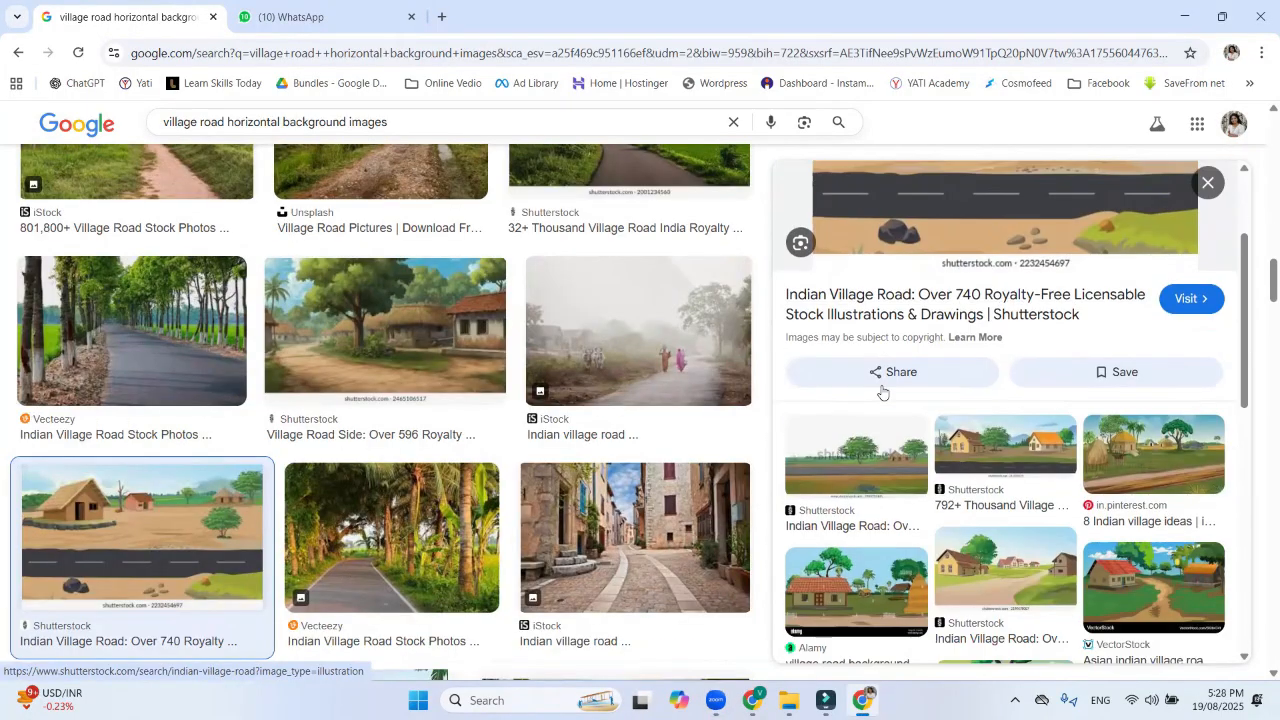
{"action": "scroll", "coordinate": [882, 392], "scroll_direction": "down", "scroll_amount": 6}
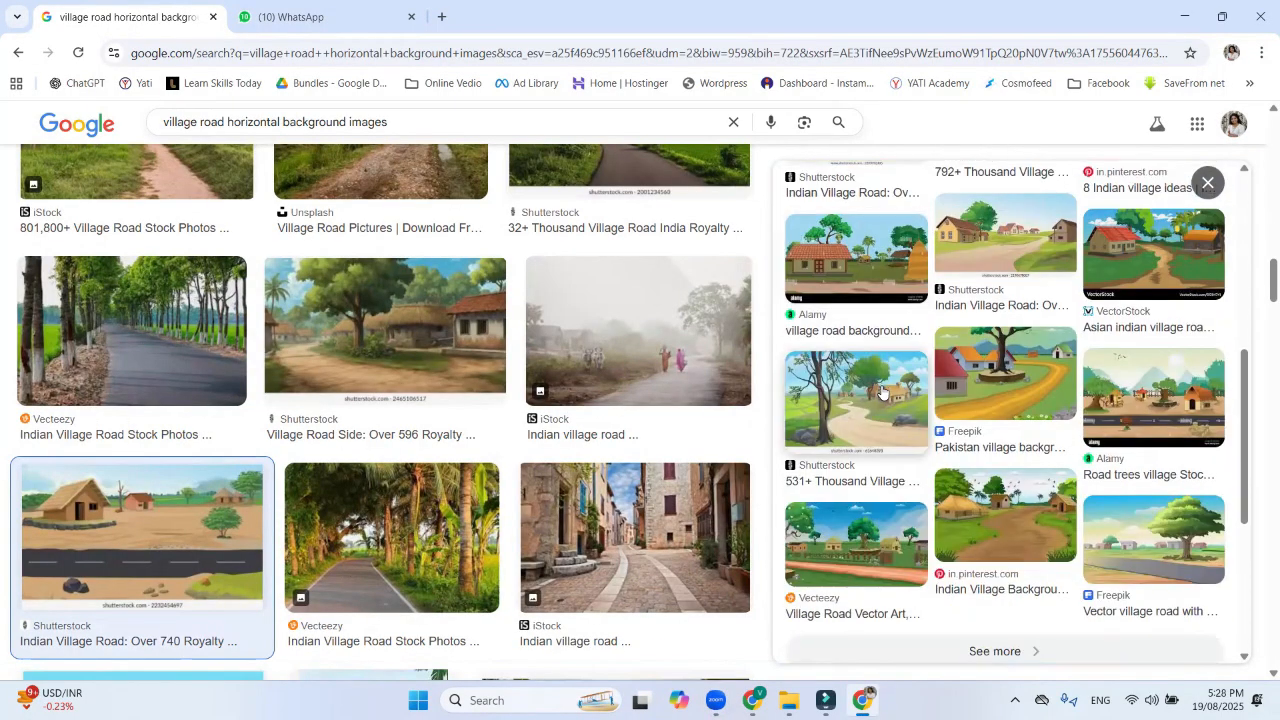
Return to the Vecteezy horizontal road photo and save it as "road background" in the Image set folder on drive E
{"action": "scroll", "coordinate": [967, 341], "scroll_direction": "up", "scroll_amount": 10}
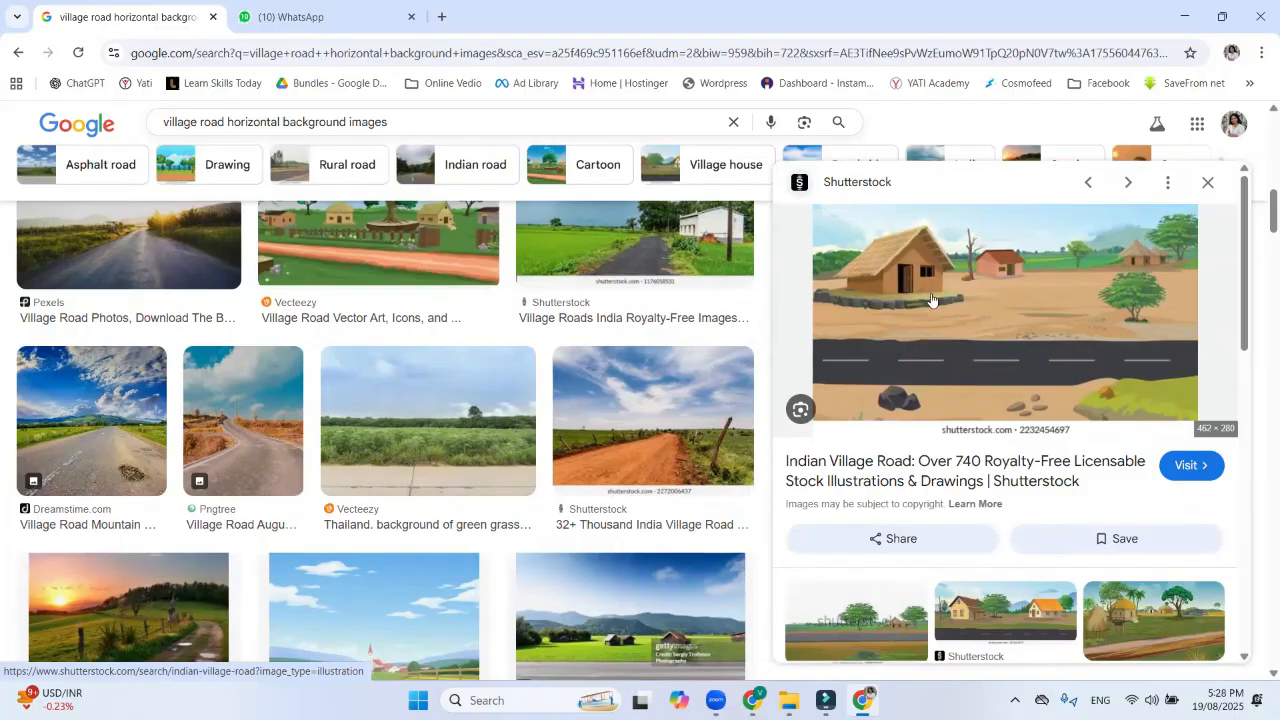
{"action": "left_click", "coordinate": [17, 50]}
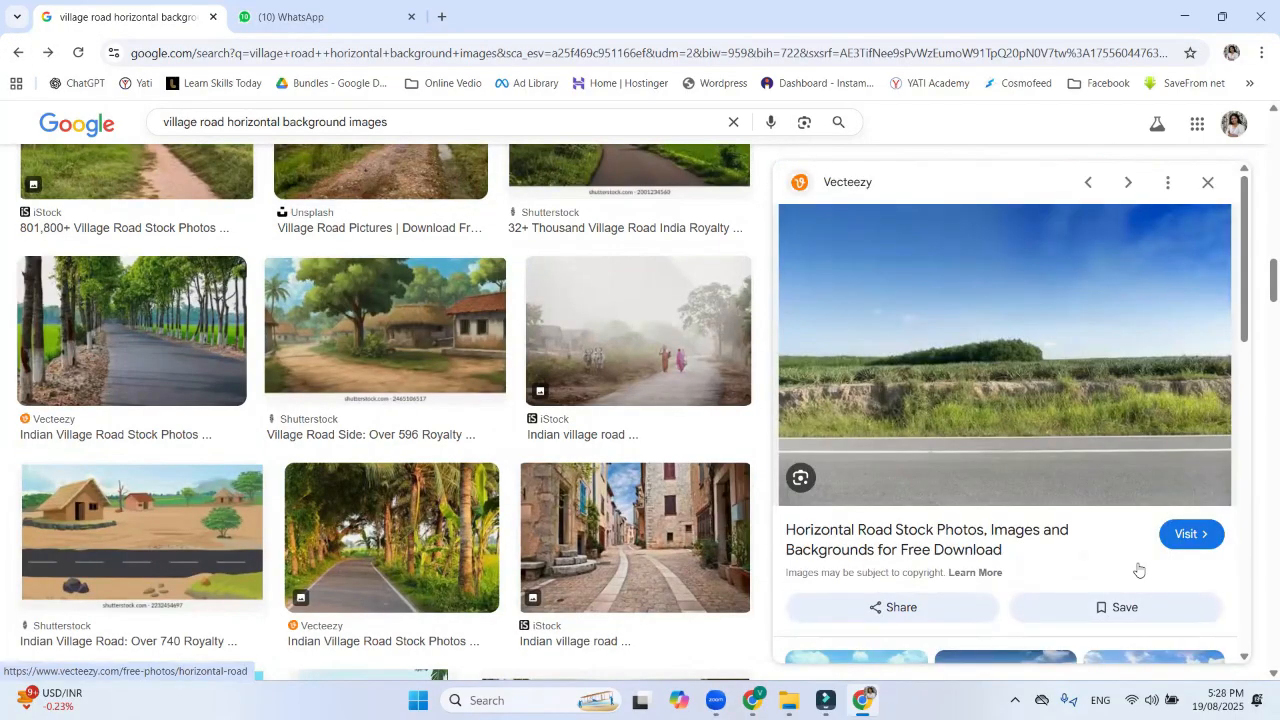
{"action": "scroll", "coordinate": [1137, 569], "scroll_direction": "down", "scroll_amount": 2}
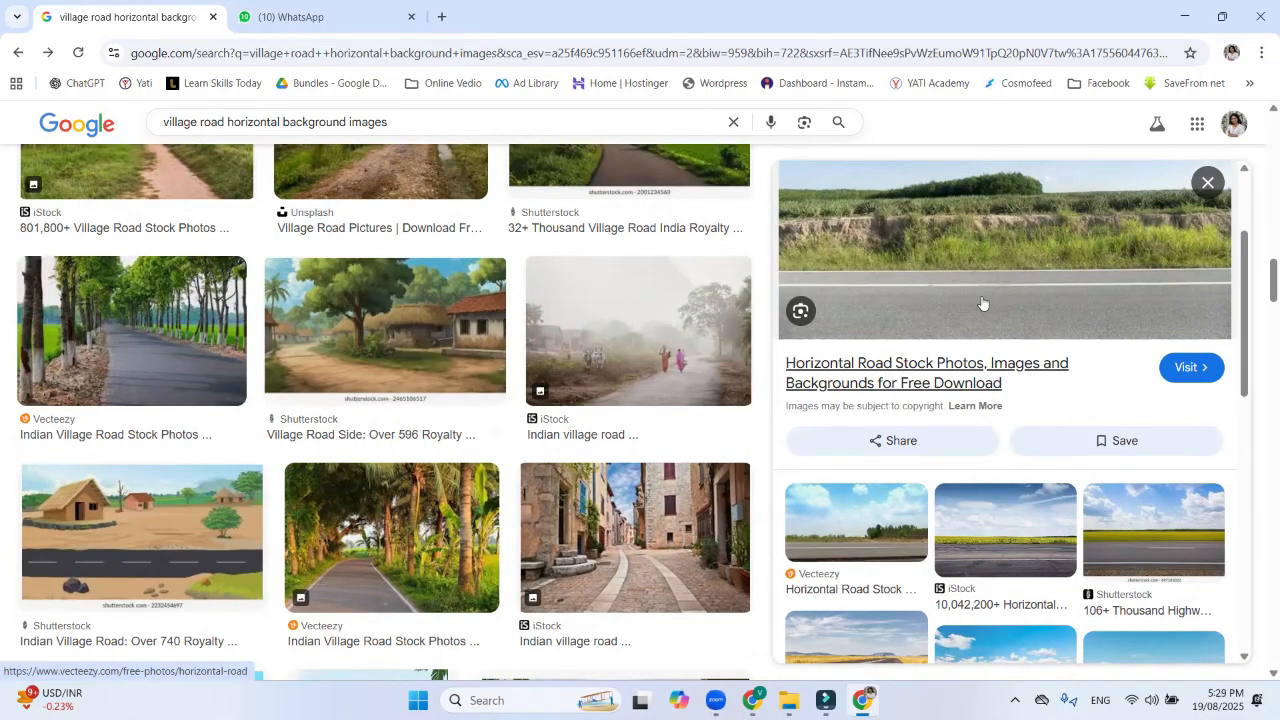
{"action": "scroll", "coordinate": [983, 303], "scroll_direction": "up", "scroll_amount": 2}
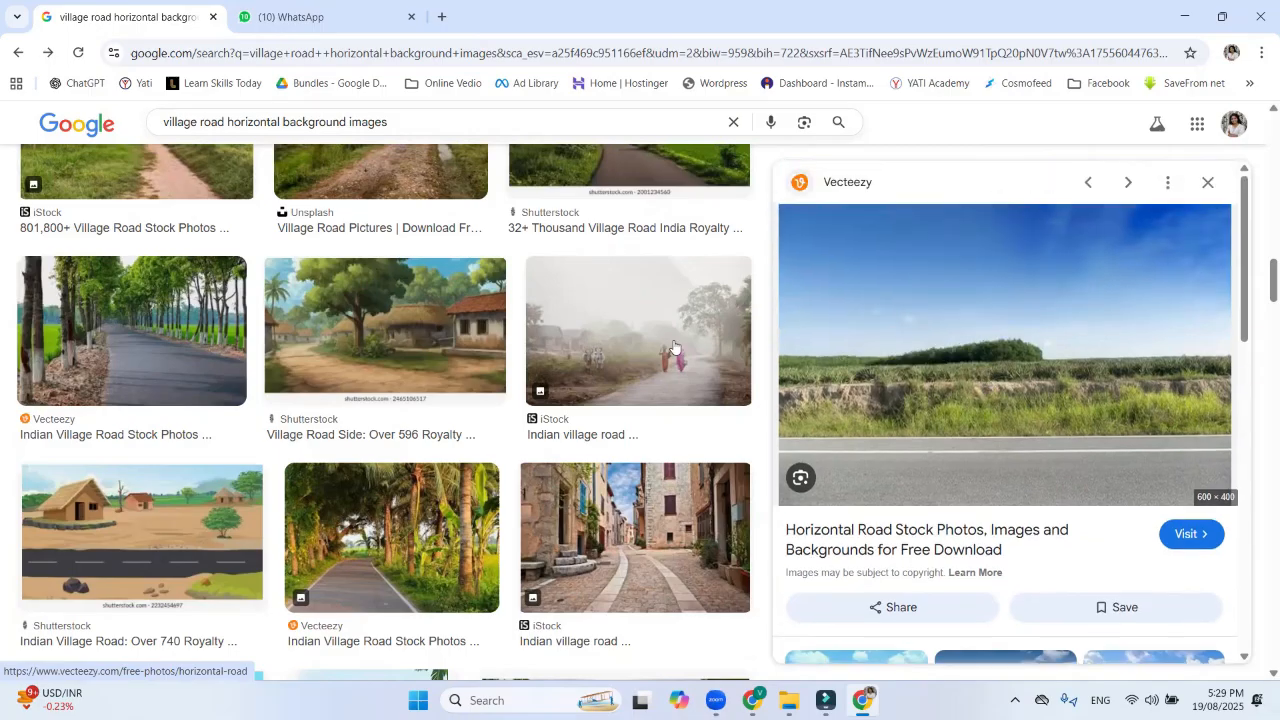
{"action": "right_click", "coordinate": [977, 381]}
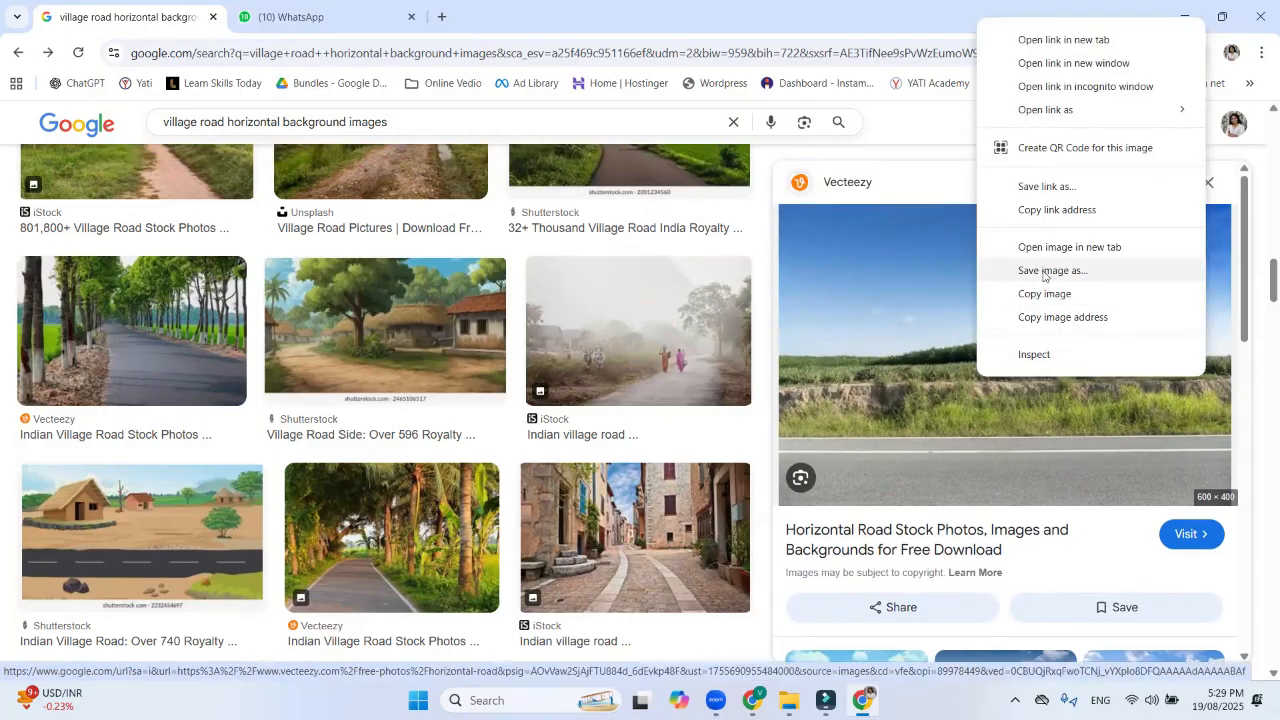
{"action": "left_click", "coordinate": [1044, 275]}
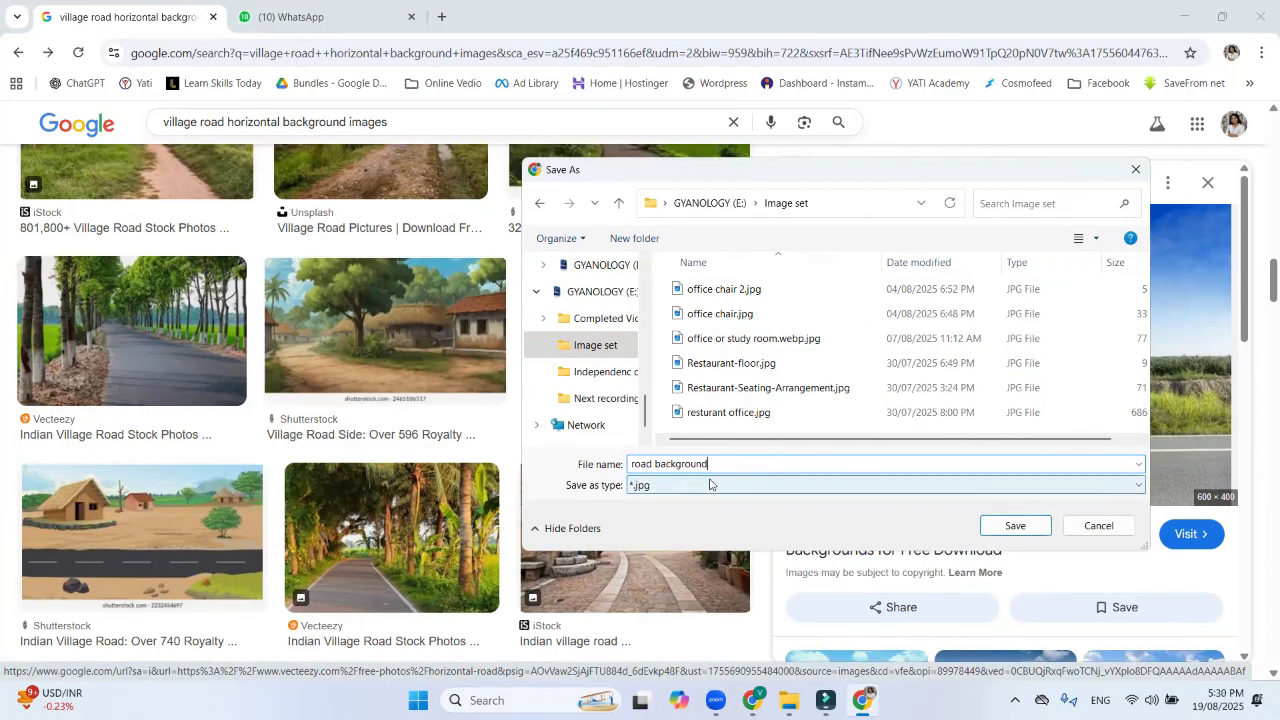
{"action": "key", "text": "Return"}
Switch to Filmora and import road background.jpg from the Image set folder into the project media
{"action": "left_click", "coordinate": [825, 700]}
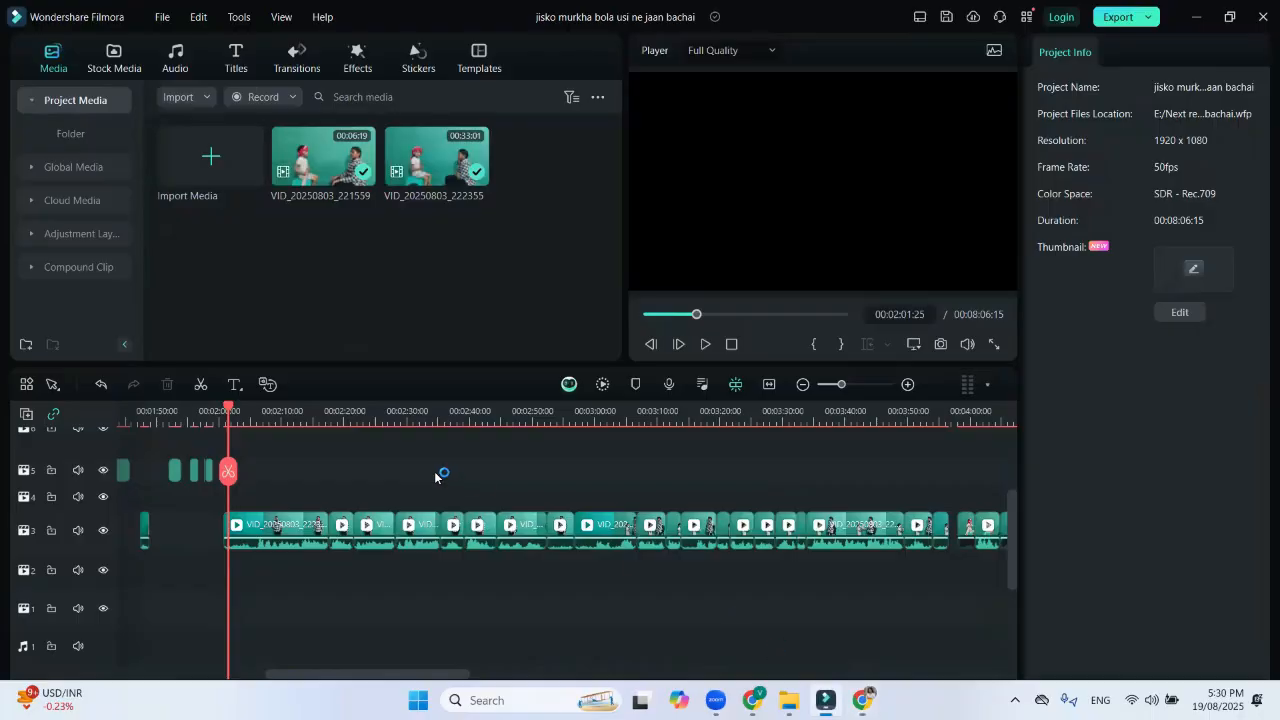
{"action": "left_click", "coordinate": [187, 99]}
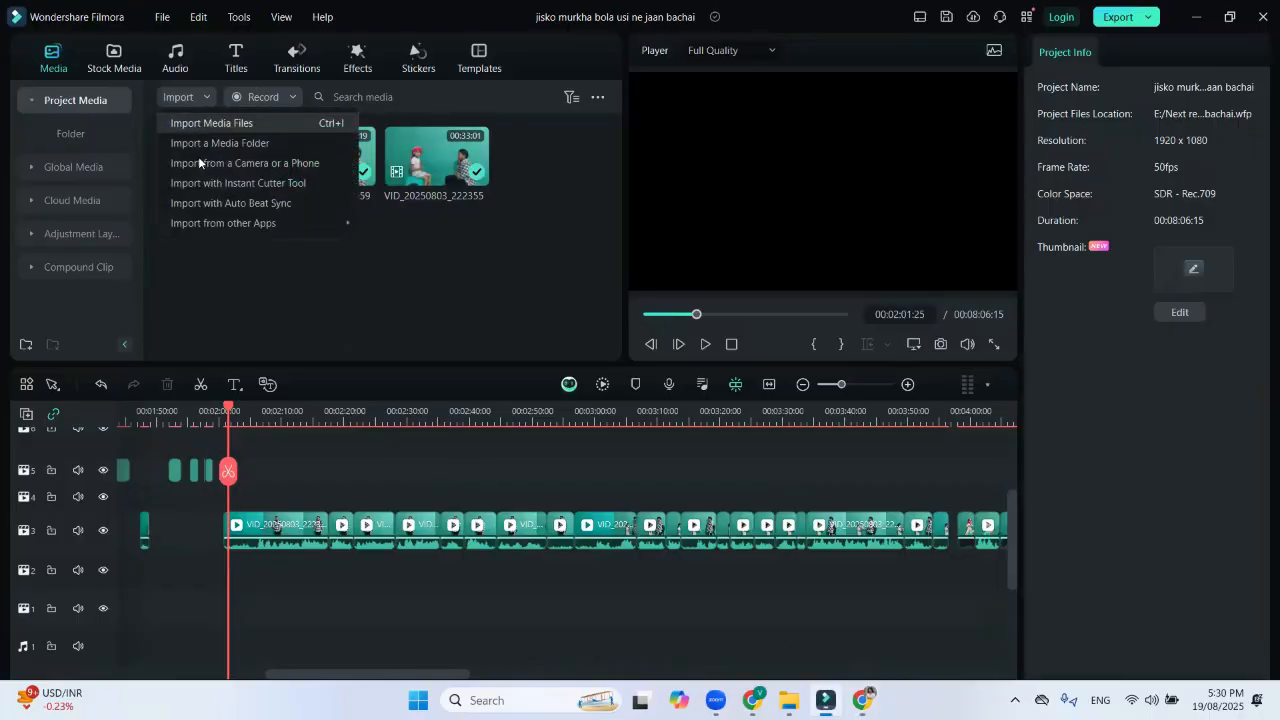
{"action": "left_click", "coordinate": [214, 123]}
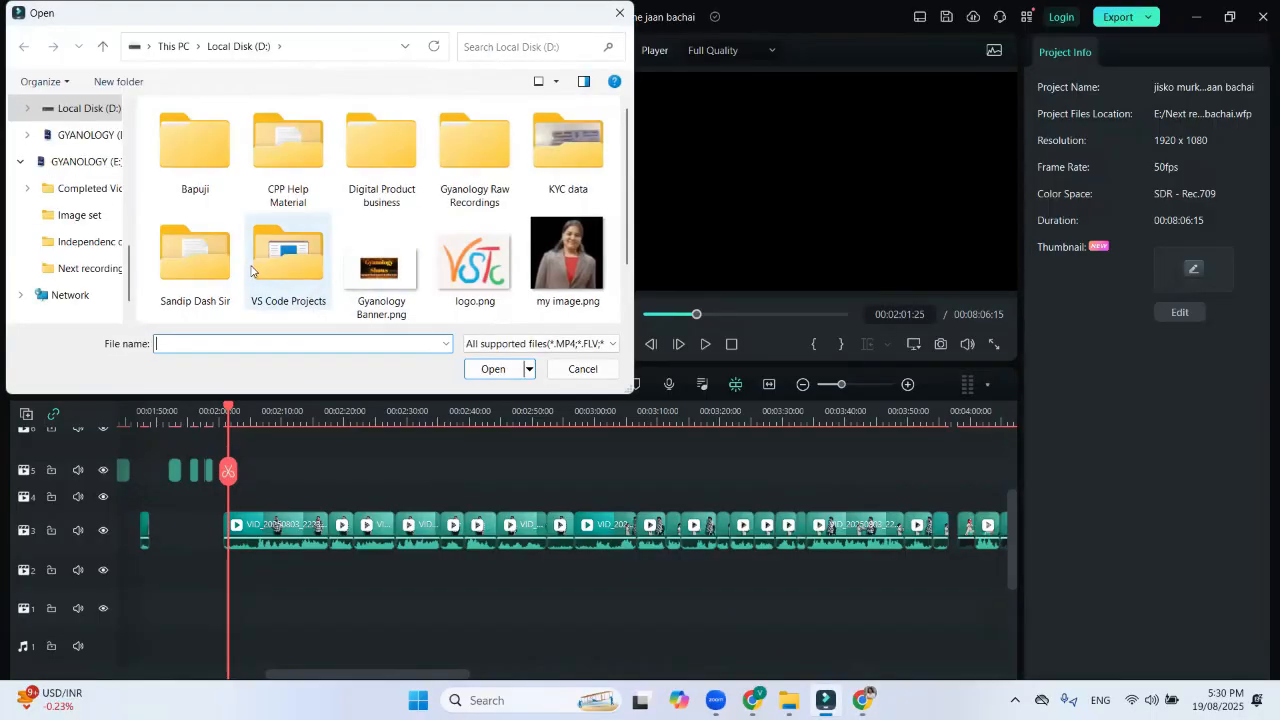
{"action": "left_click", "coordinate": [213, 175]}
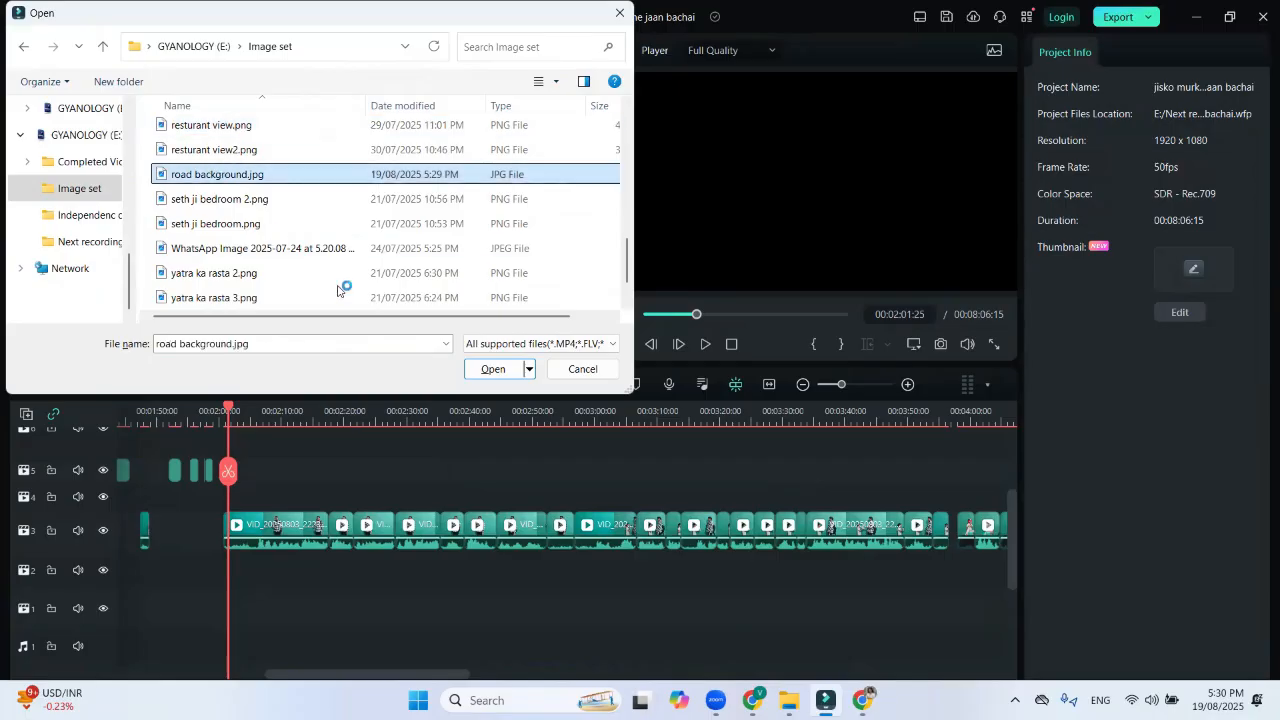
{"action": "left_click", "coordinate": [493, 369]}
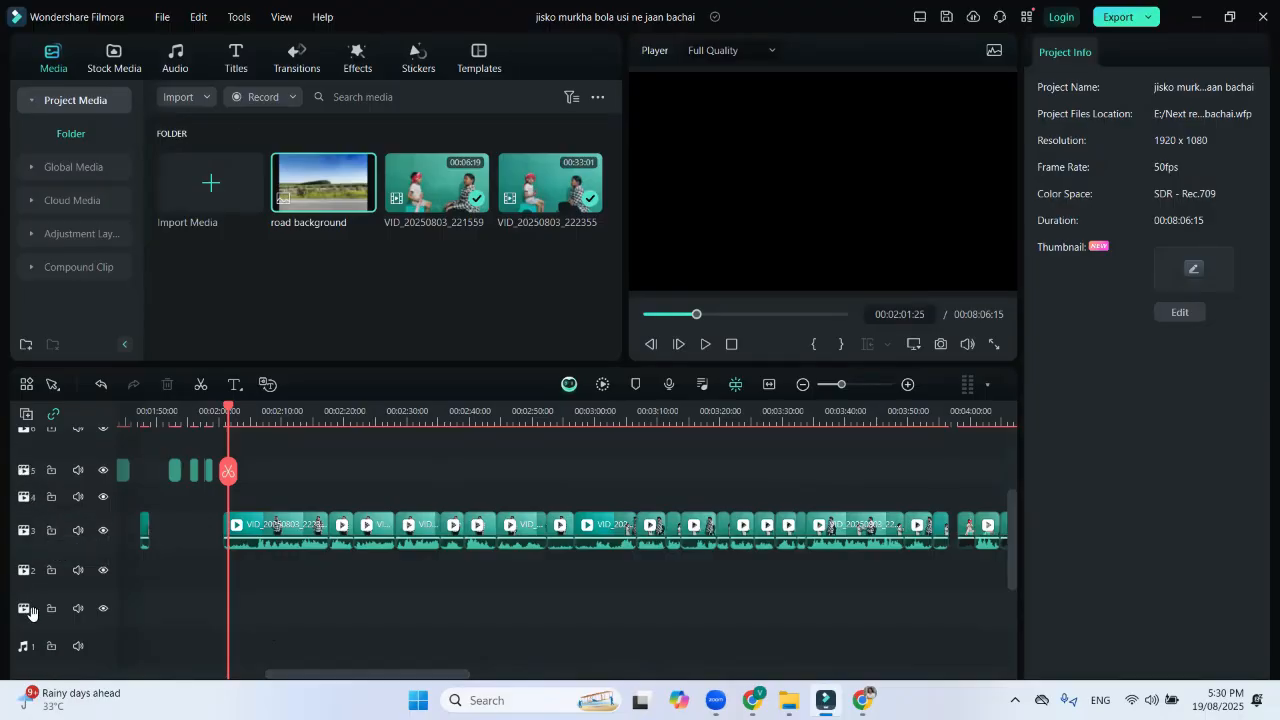
{"action": "scroll", "coordinate": [30, 612], "scroll_direction": "down", "scroll_amount": 3}
{"action": "scroll", "coordinate": [35, 622], "scroll_direction": "up", "scroll_amount": 3}
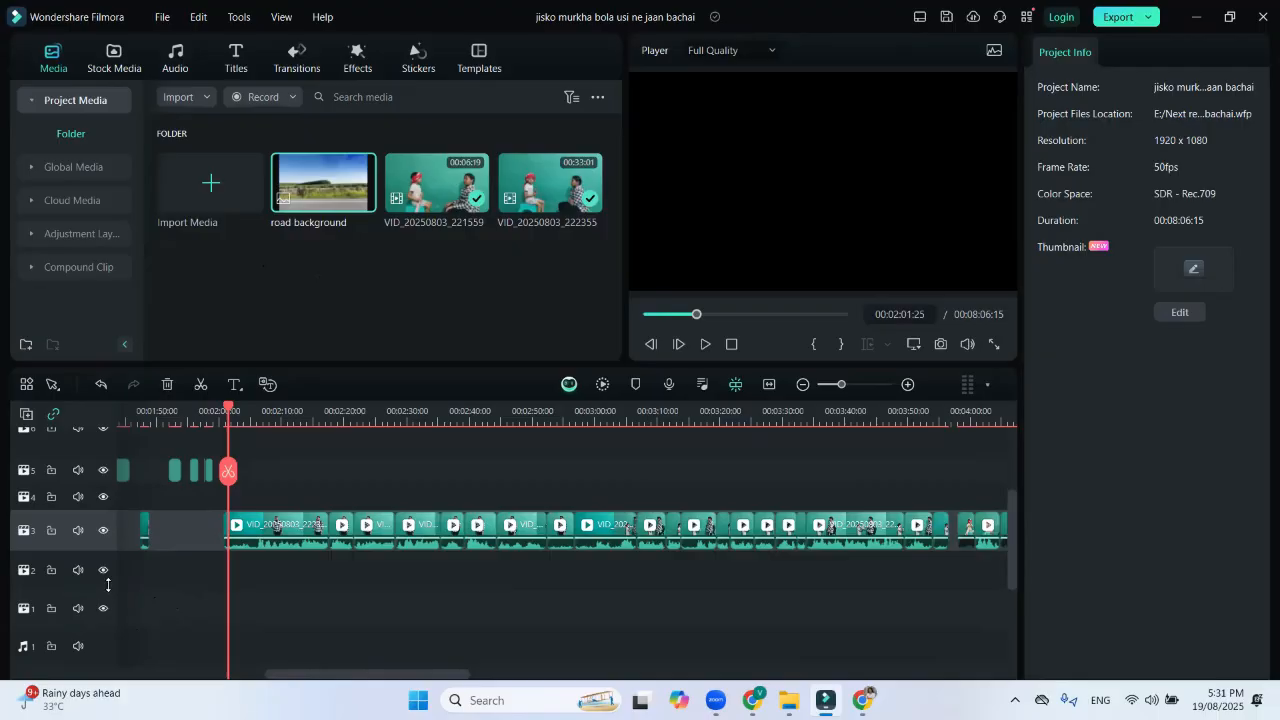
{"action": "right_click", "coordinate": [82, 548]}
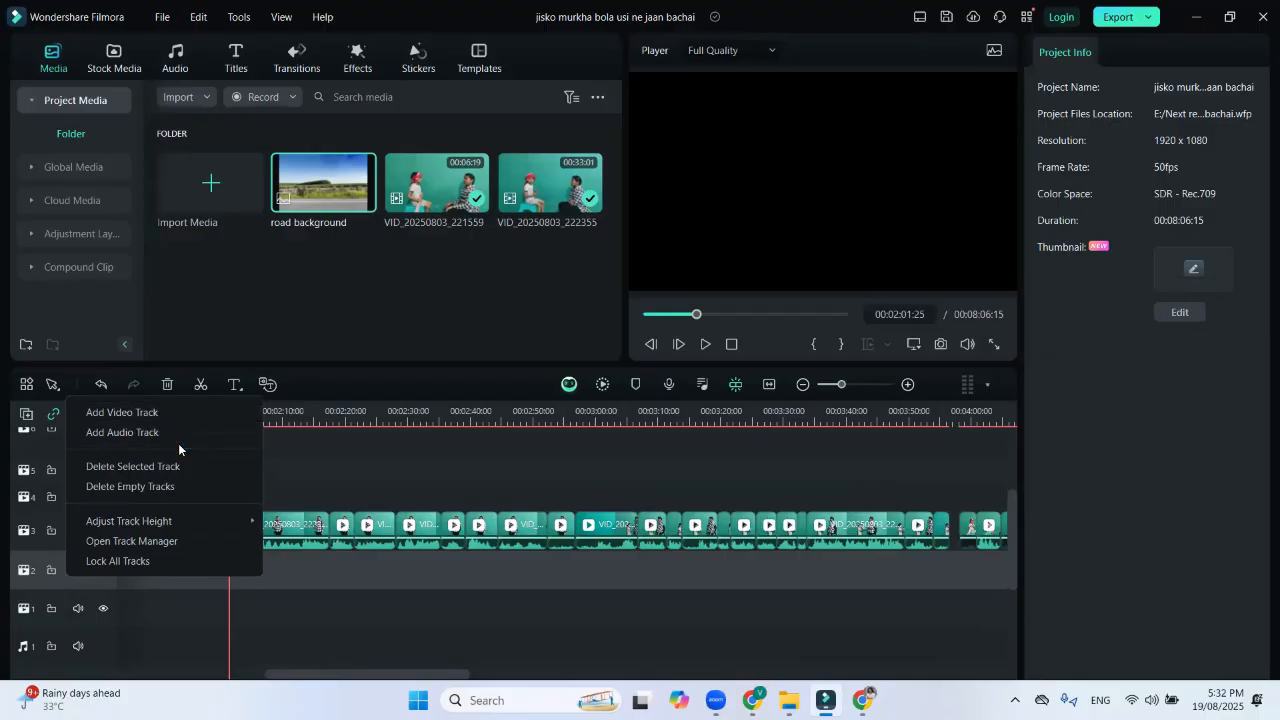
{"action": "left_click", "coordinate": [341, 612]}
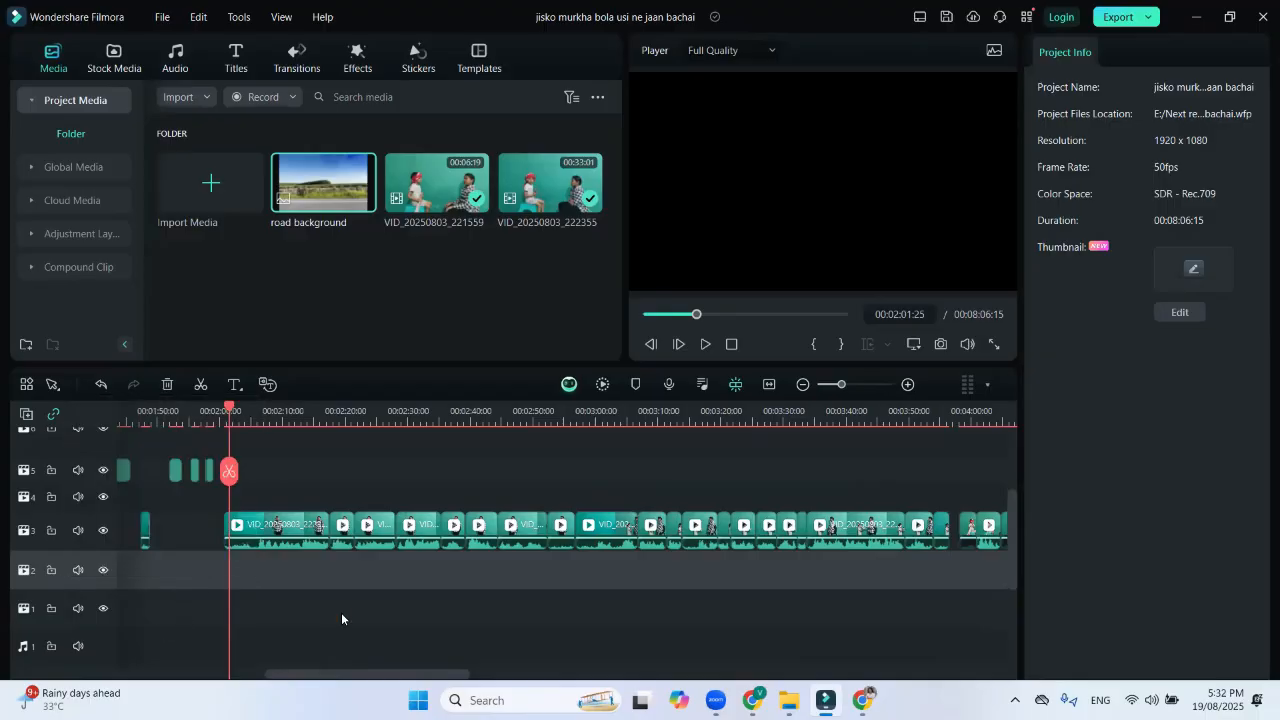
{"action": "right_click", "coordinate": [64, 572]}
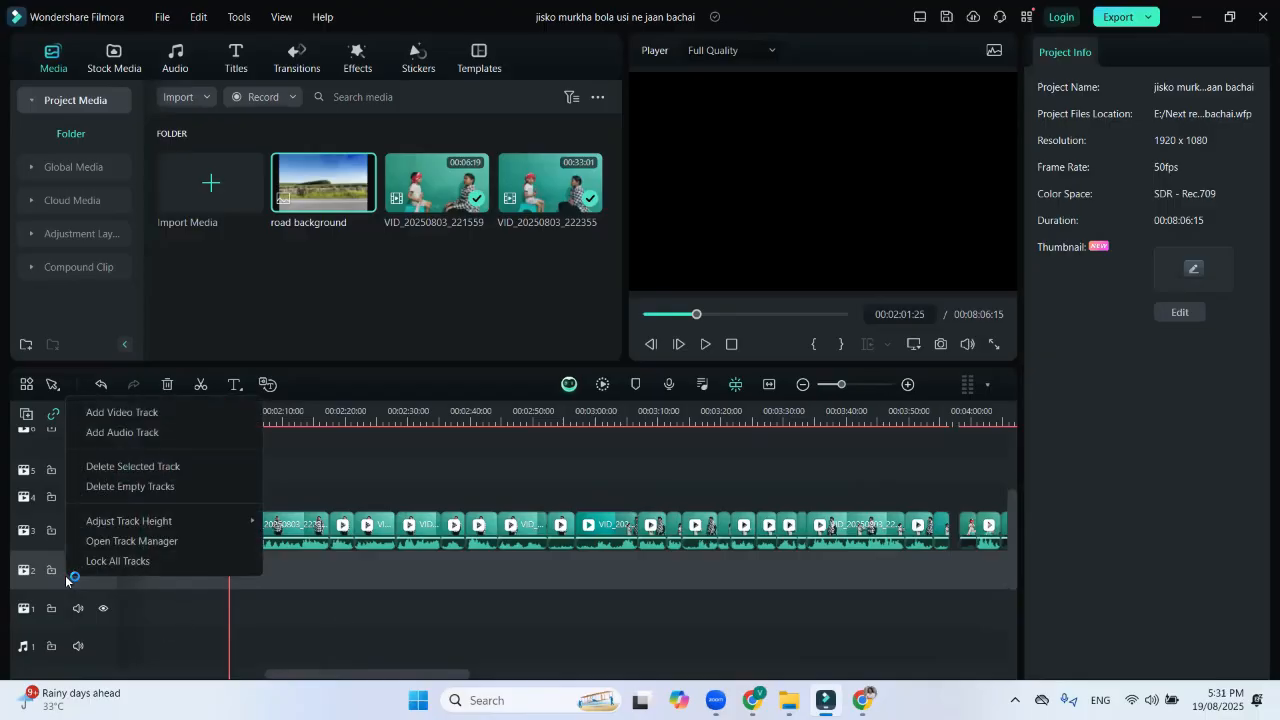
{"action": "left_click", "coordinate": [128, 466]}
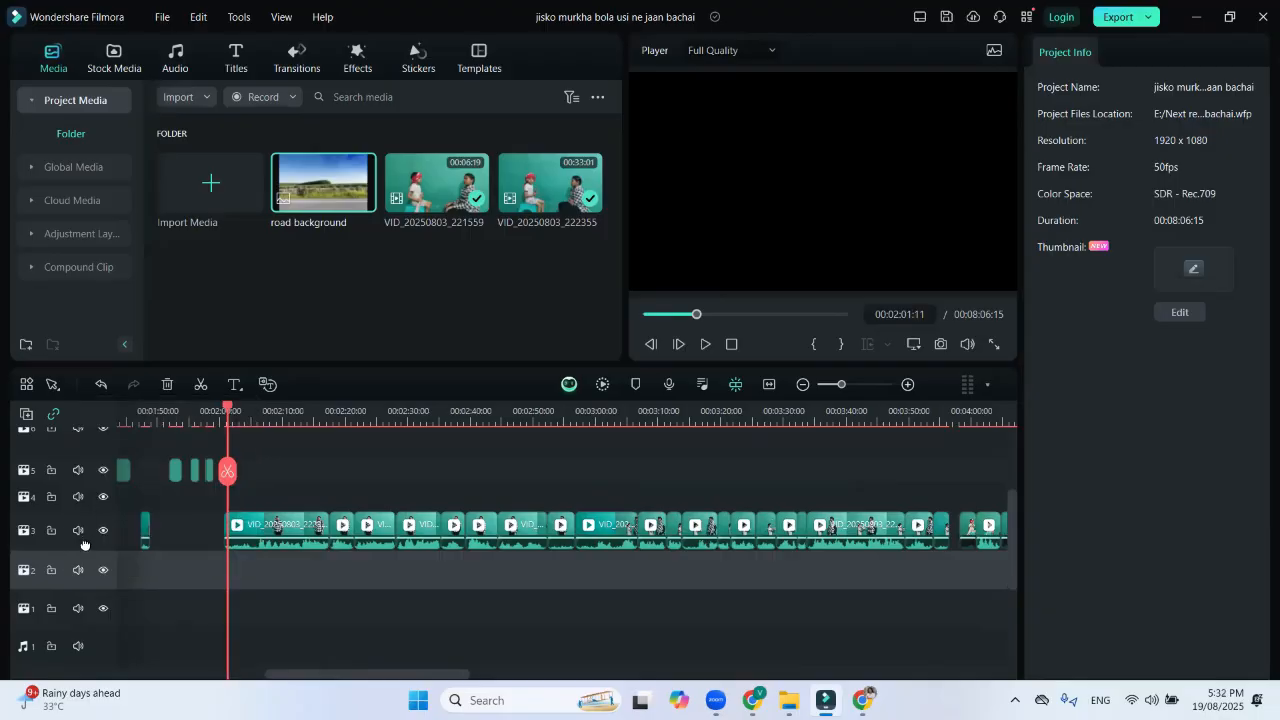
{"action": "left_click", "coordinate": [83, 541]}
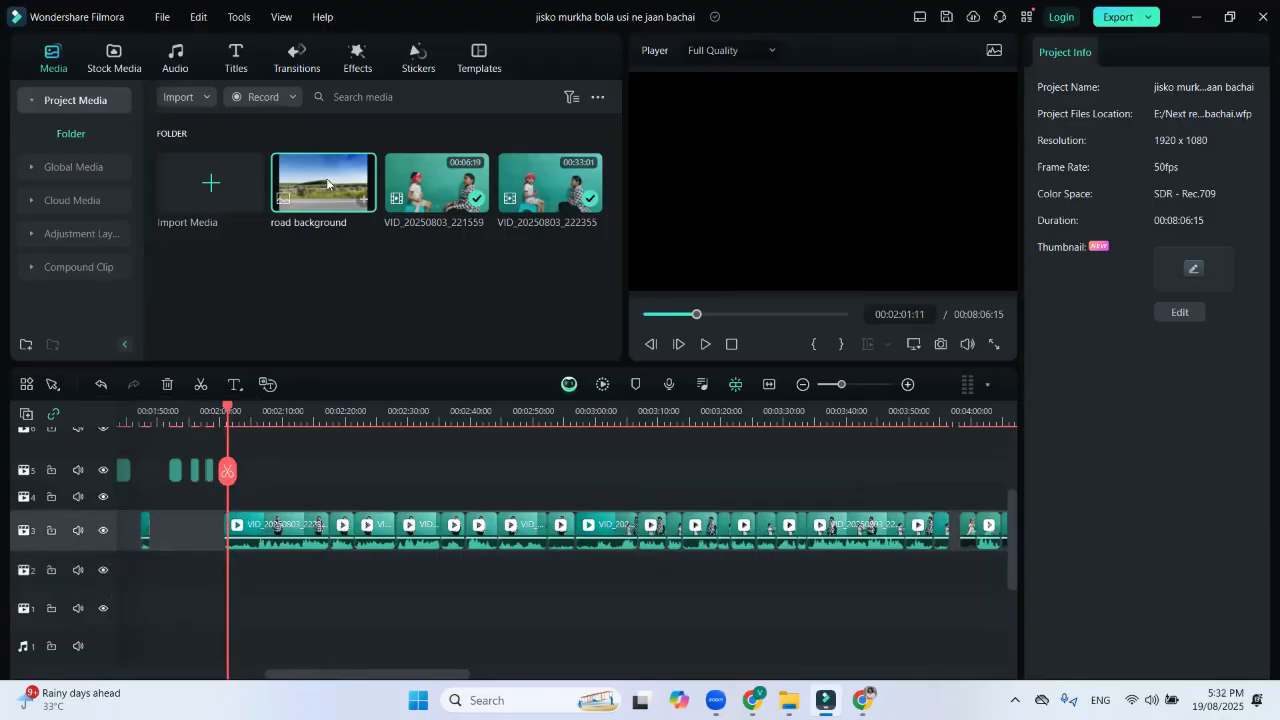
Place the road background image on video track 1 beneath the start of the first green-screen clip and check the composite
{"action": "left_click_drag", "start_coordinate": [327, 183], "coordinate": [242, 614]}
{"action": "left_click_drag", "start_coordinate": [238, 612], "coordinate": [240, 610]}
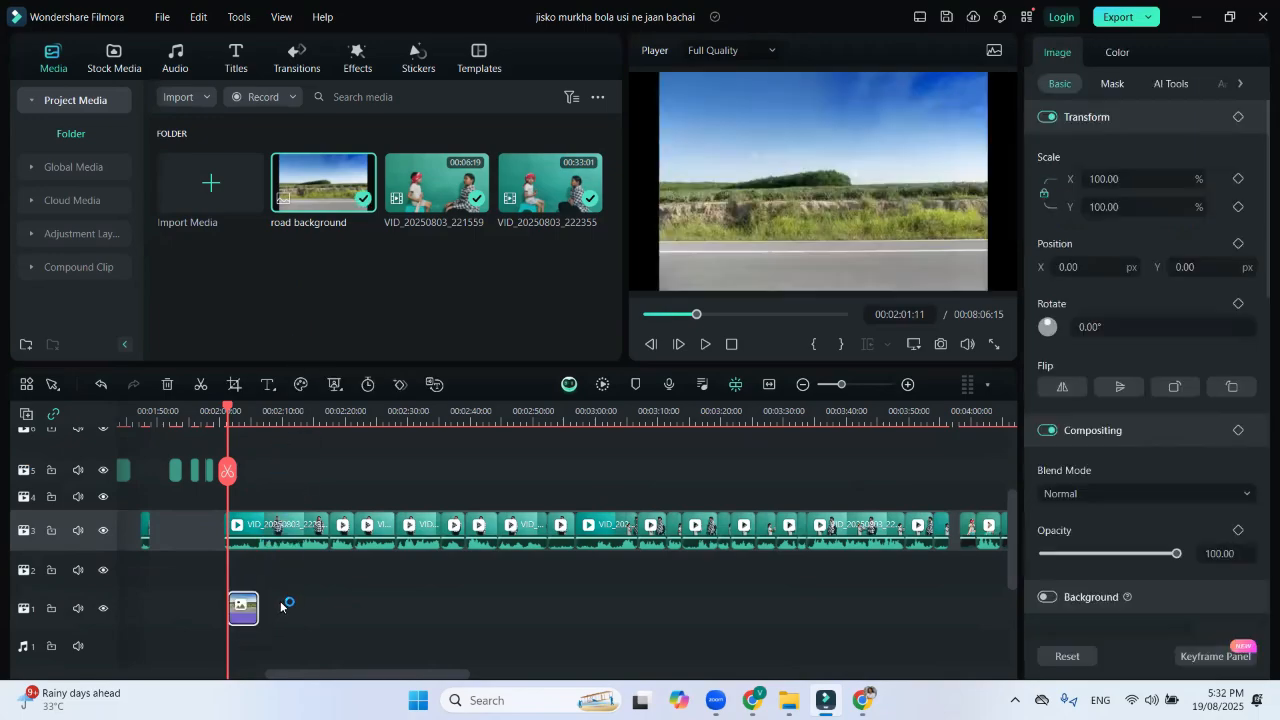
{"action": "left_click_drag", "start_coordinate": [229, 414], "coordinate": [236, 419]}
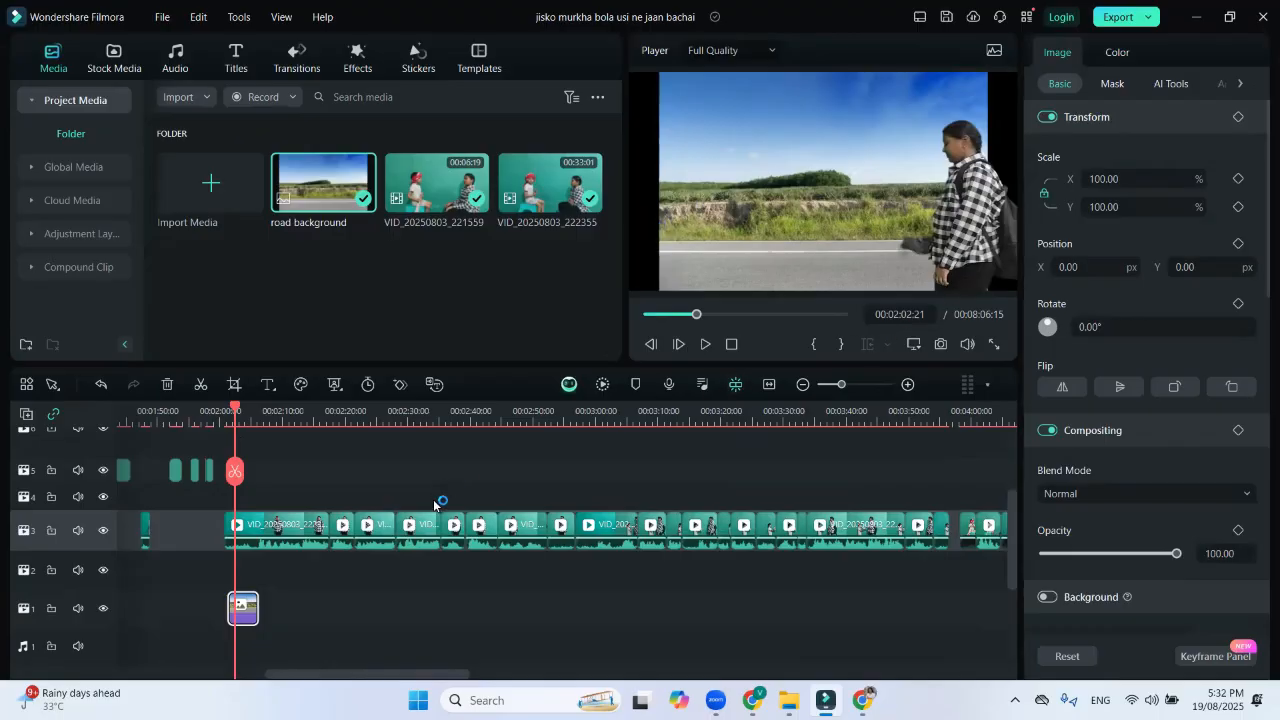
Move the road background image to video track 4, enlarge it to about 139% and reposition it to fill the frame
{"action": "left_click_drag", "start_coordinate": [243, 608], "coordinate": [249, 496]}
{"action": "left_click", "coordinate": [247, 413]}
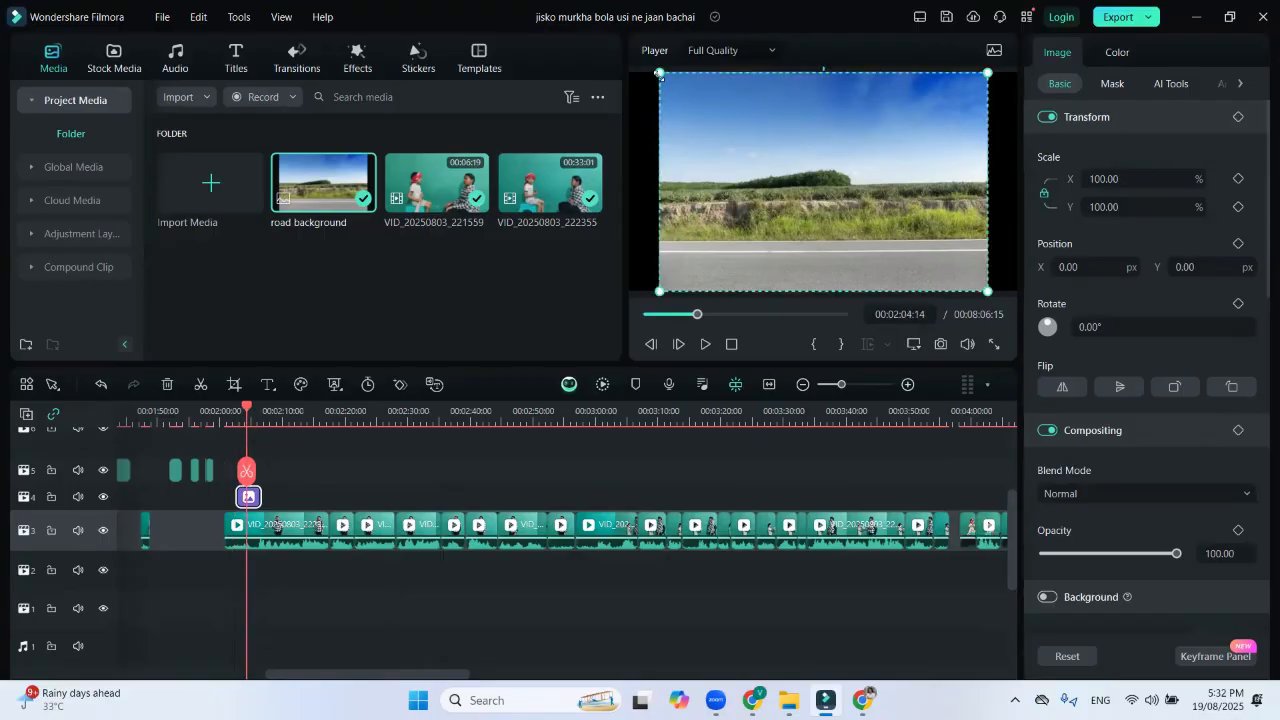
{"action": "left_click_drag", "start_coordinate": [658, 73], "coordinate": [569, 66]}
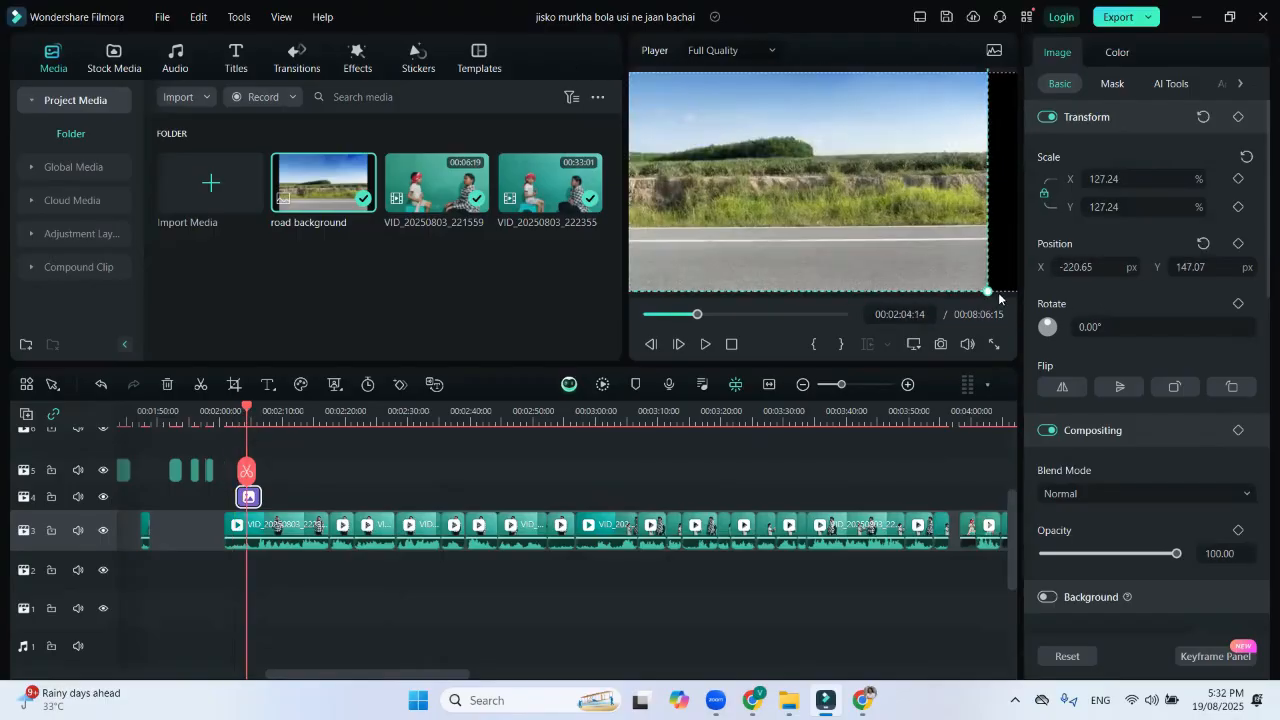
{"action": "left_click_drag", "start_coordinate": [988, 291], "coordinate": [980, 287]}
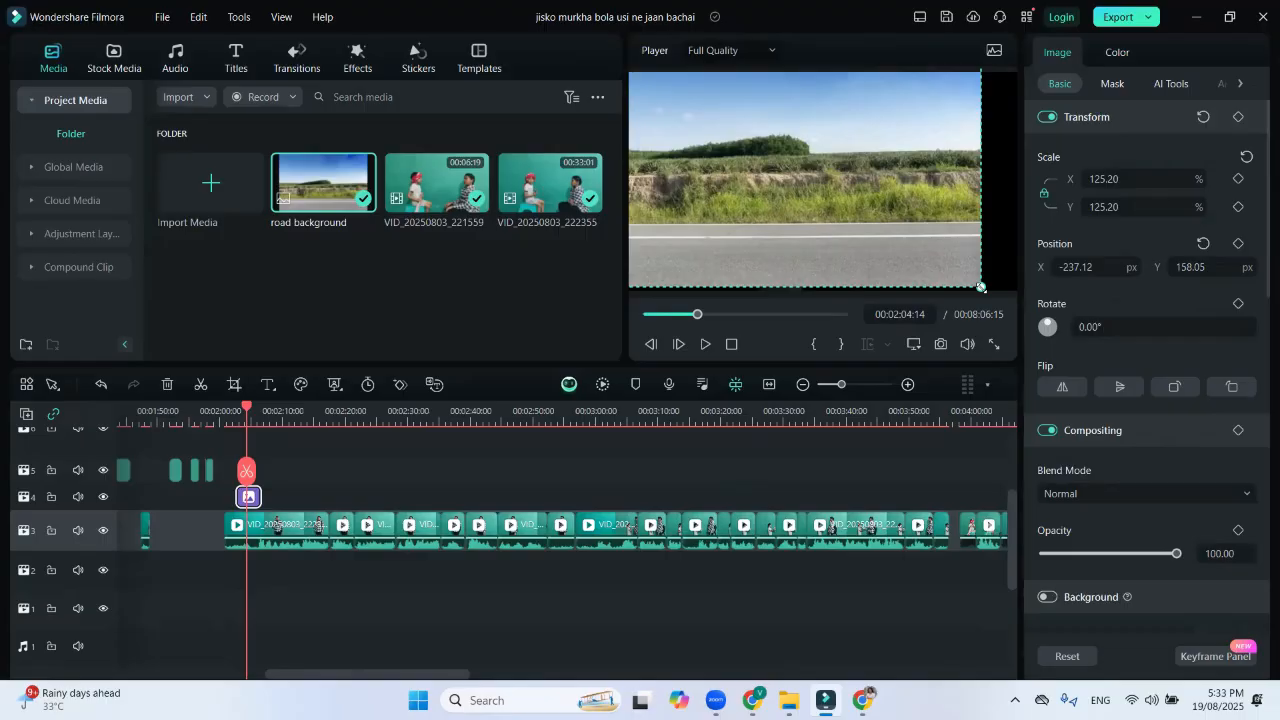
{"action": "left_click_drag", "start_coordinate": [981, 287], "coordinate": [1026, 307]}
{"action": "left_click_drag", "start_coordinate": [848, 228], "coordinate": [874, 229]}
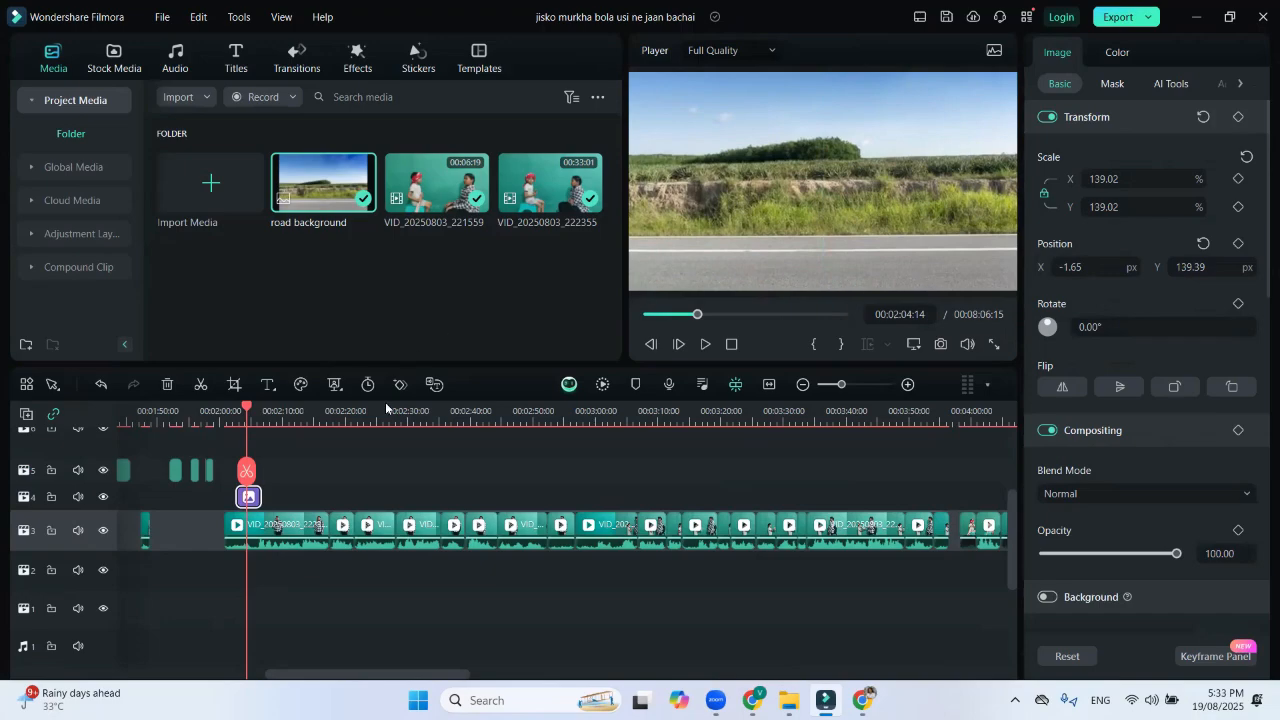
Move the road background back to video track 1 at the footage's start and extend it to about 00:03:25
{"action": "left_click_drag", "start_coordinate": [248, 497], "coordinate": [239, 607]}
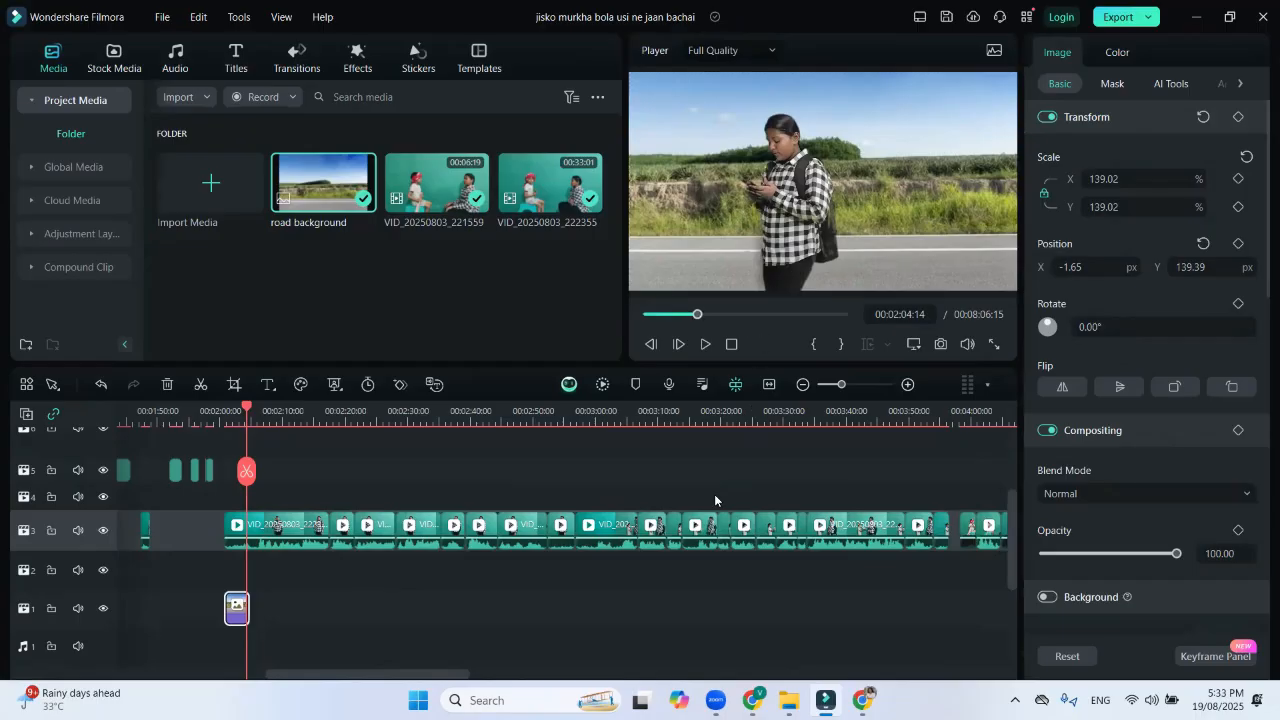
{"action": "left_click_drag", "start_coordinate": [248, 608], "coordinate": [755, 608]}
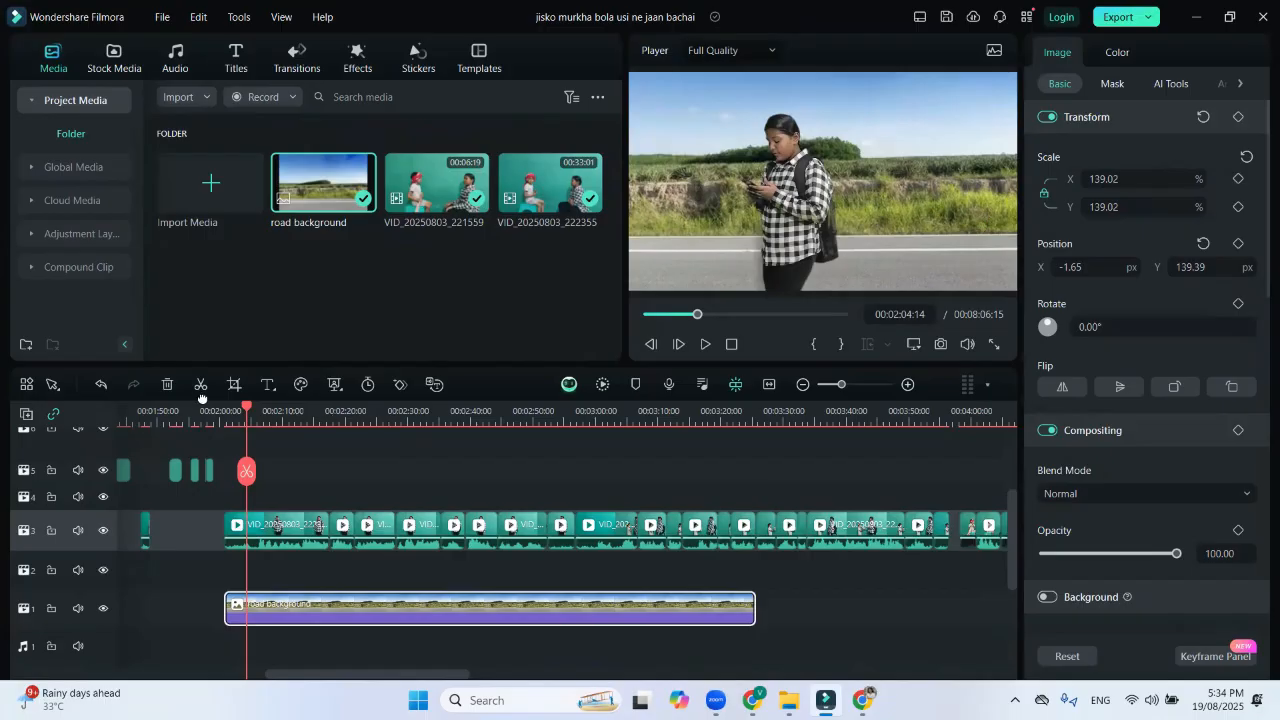
{"action": "left_click", "coordinate": [233, 410]}
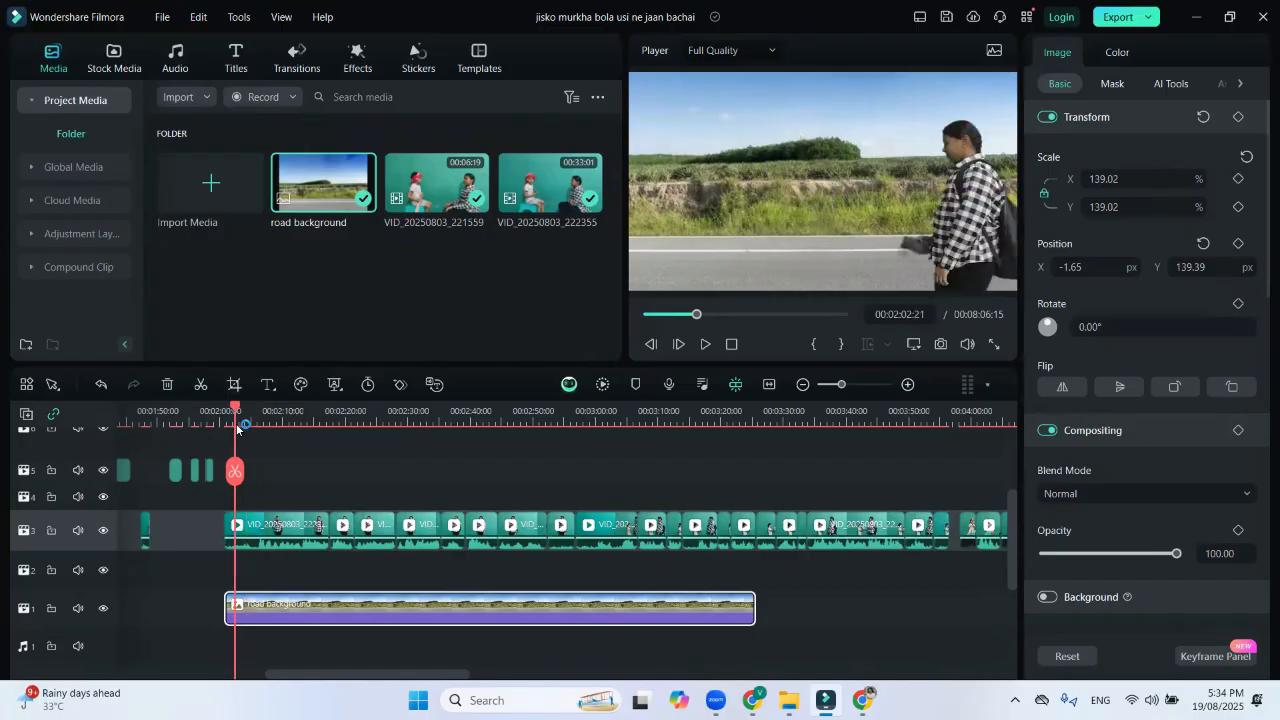
Examine the Chroma Key settings of the first video clip above the road background
{"action": "left_click", "coordinate": [279, 527]}
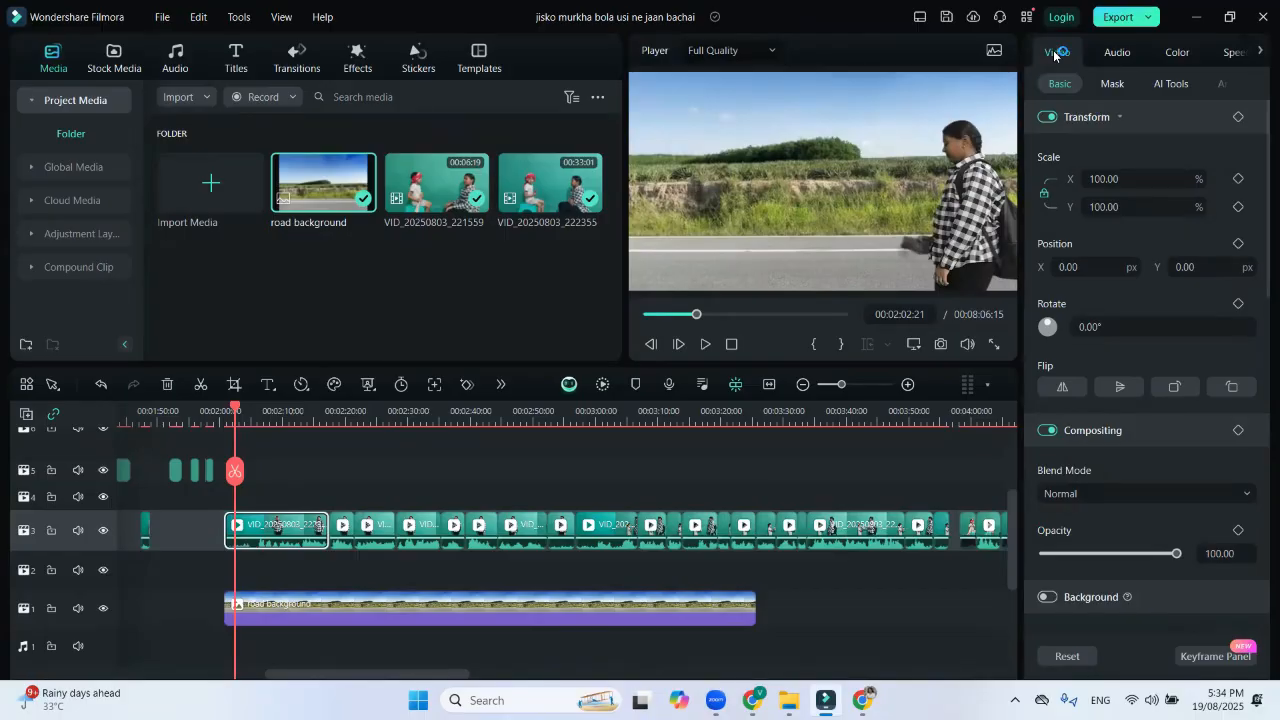
{"action": "left_click", "coordinate": [1171, 84]}
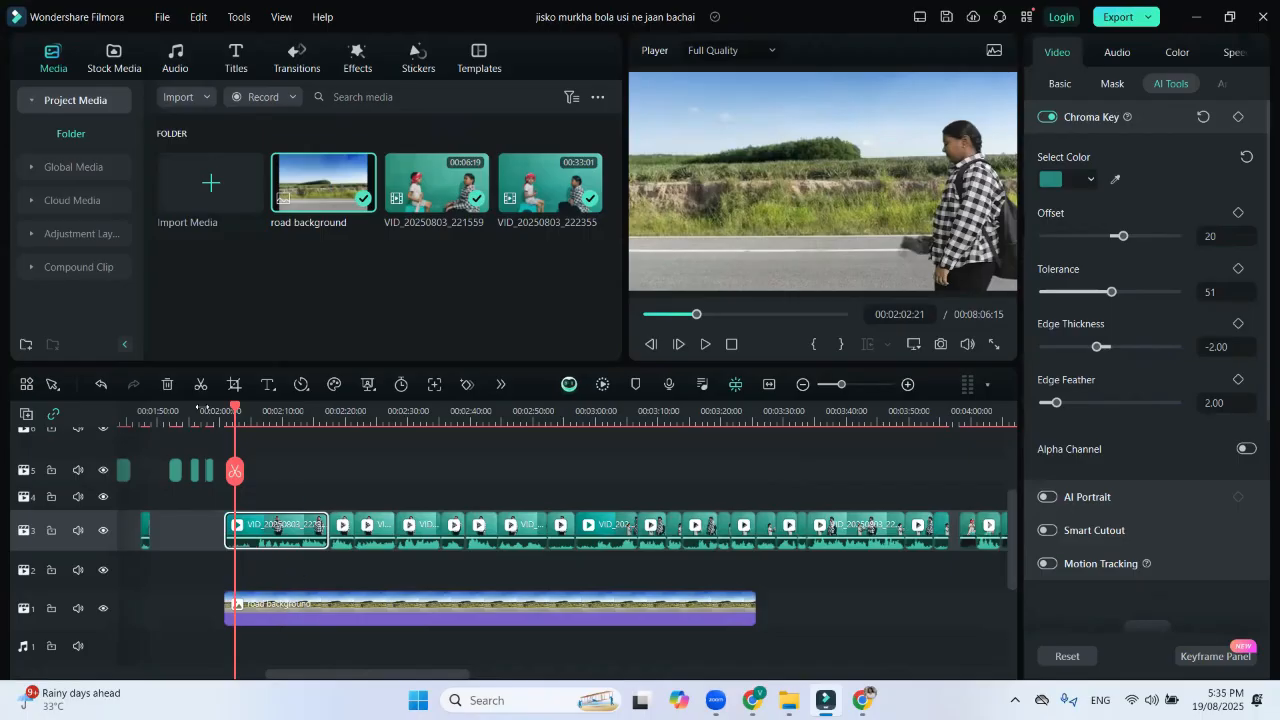
Play the composite from the start of the first clip to check the footage against the road background
{"action": "left_click", "coordinate": [213, 412]}
{"action": "left_click", "coordinate": [227, 412]}
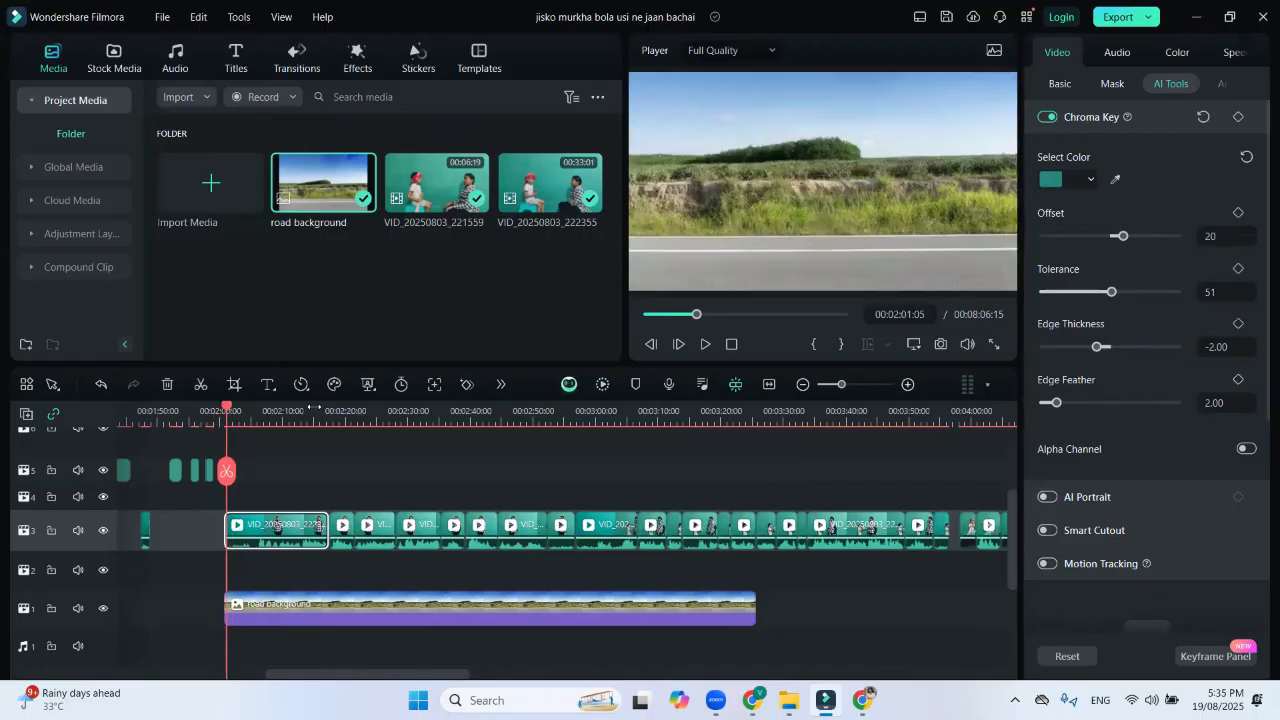
{"action": "left_click", "coordinate": [705, 345]}
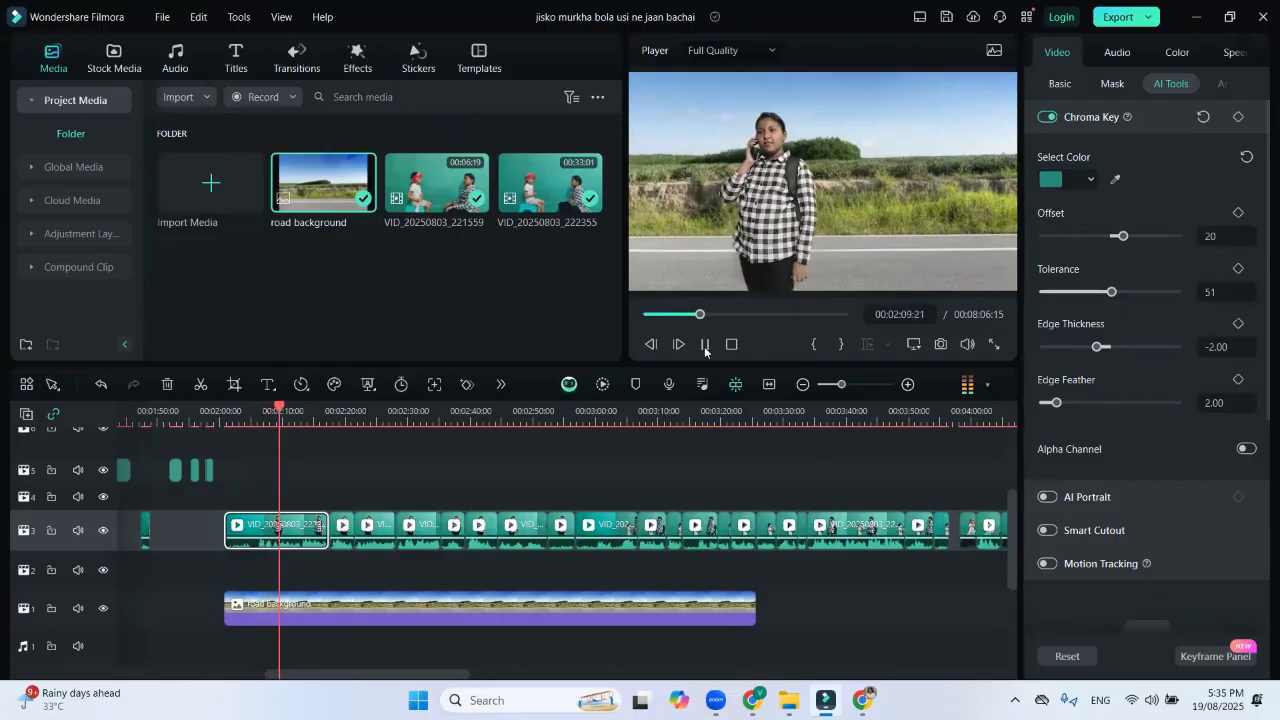
{"action": "left_click", "coordinate": [705, 345]}
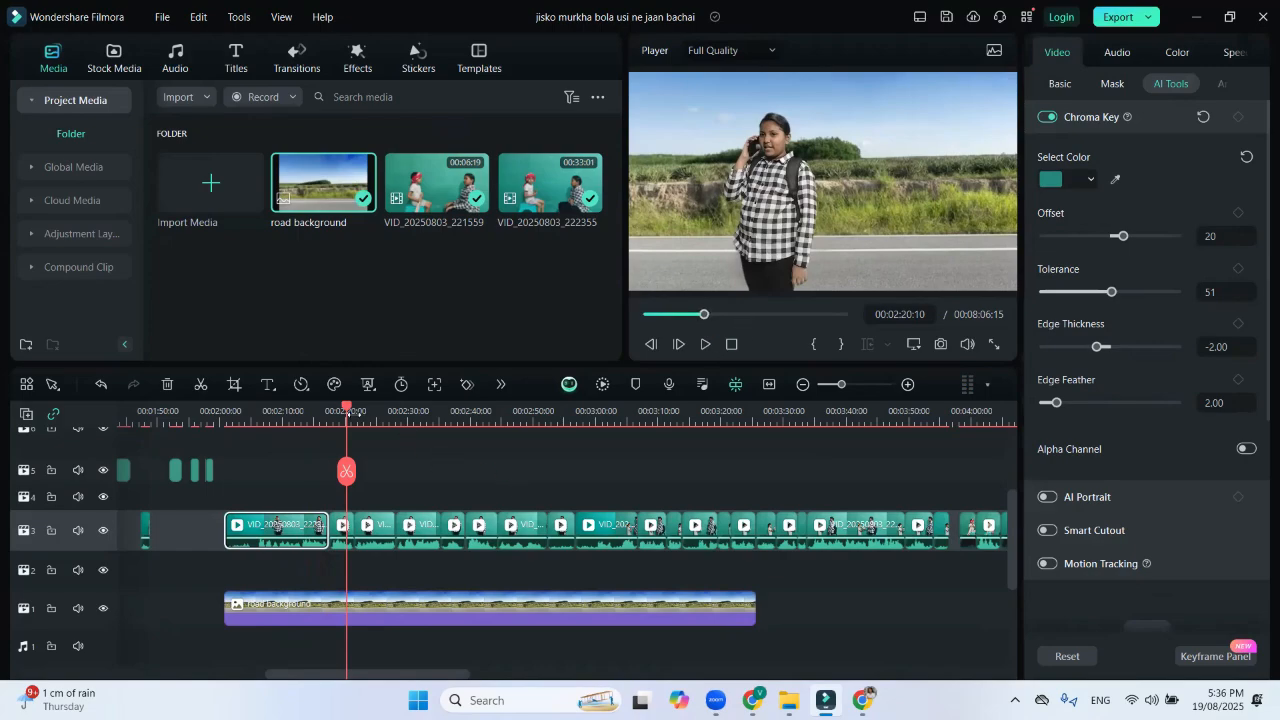
{"action": "left_click", "coordinate": [366, 412]}
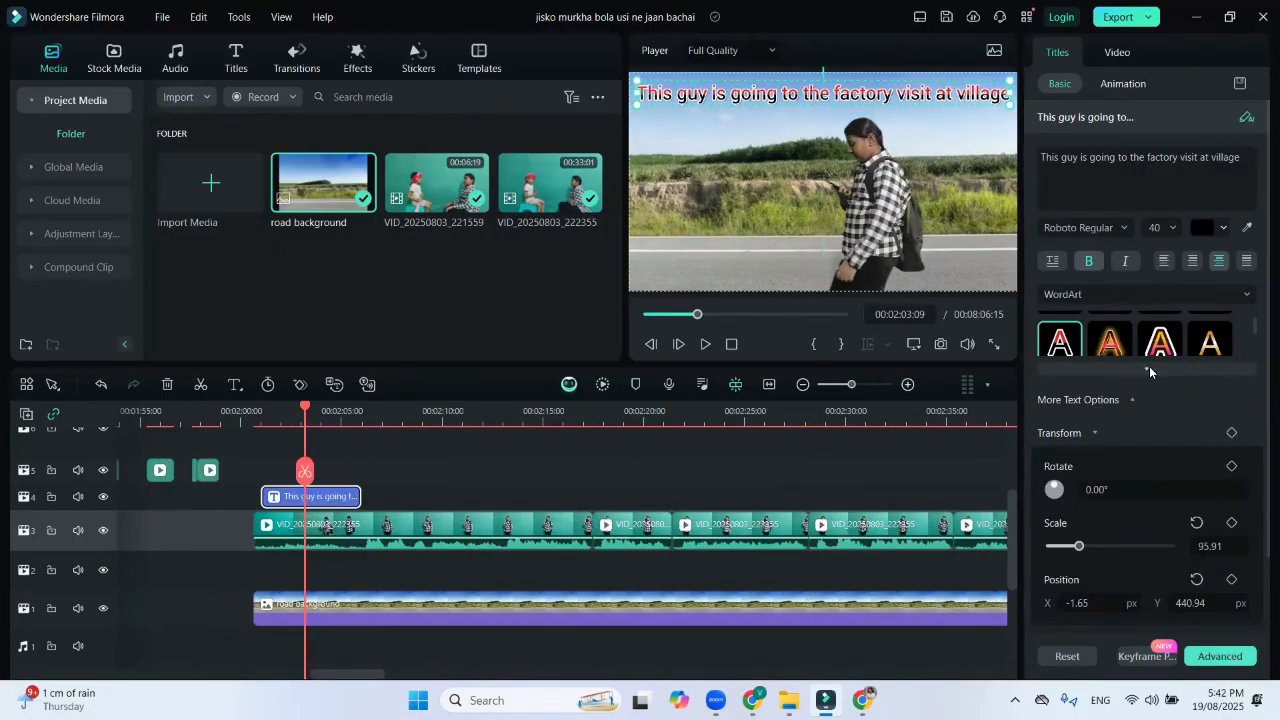
Examine the transform and compositing settings of the "This guy is going to the factory visit at village" title
{"action": "scroll", "coordinate": [1149, 366], "scroll_direction": "down", "scroll_amount": 2}
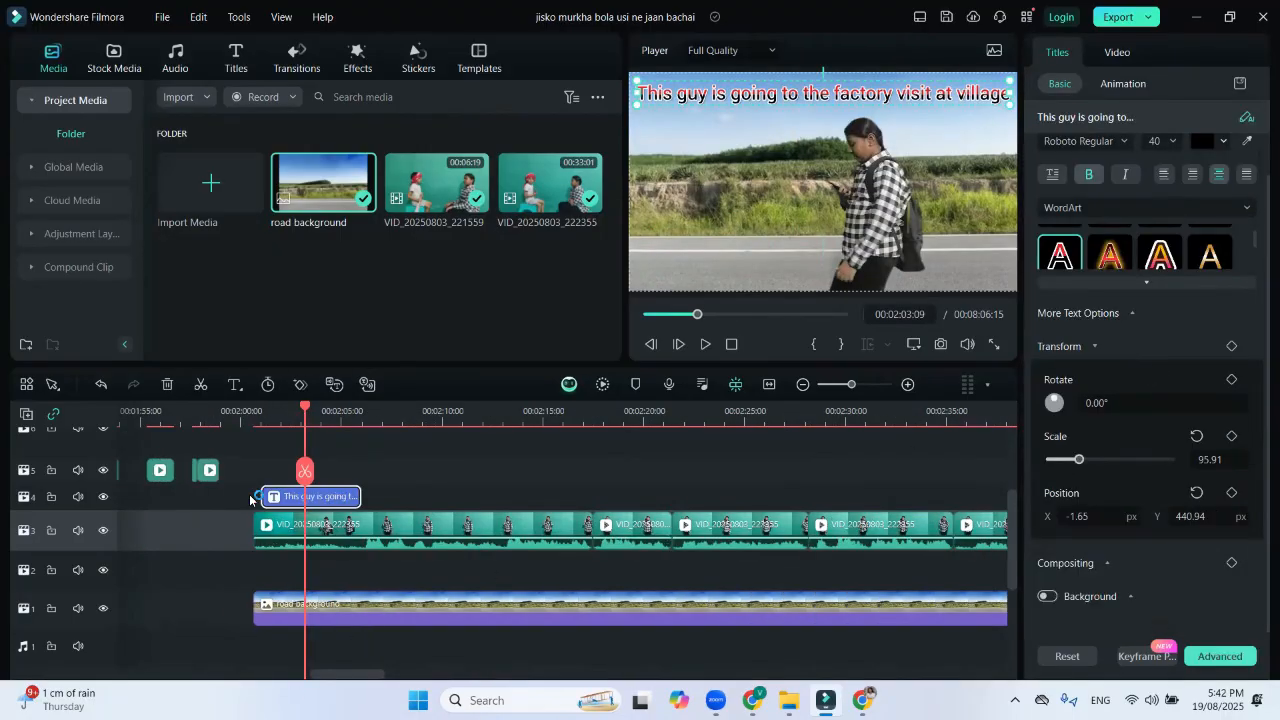